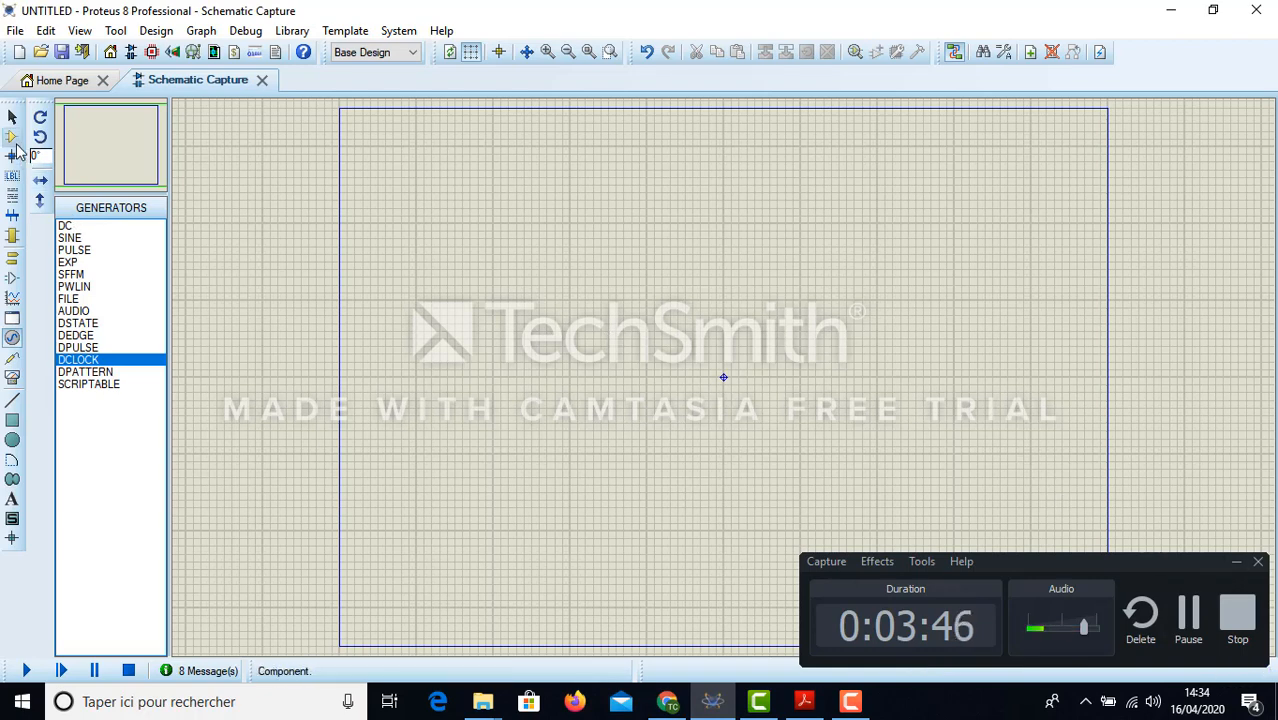
- Search the device library for lm324 and select the LM324 entry from the OPAMP library
click(12, 136)
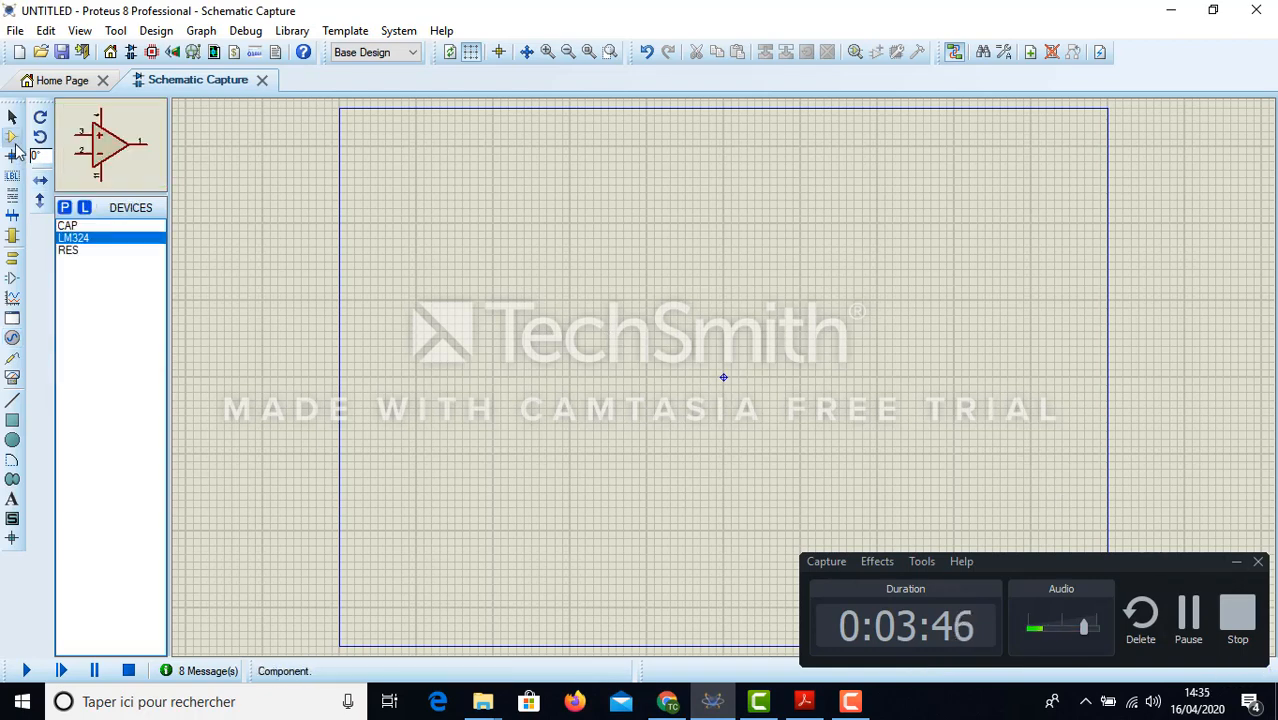
click(64, 207)
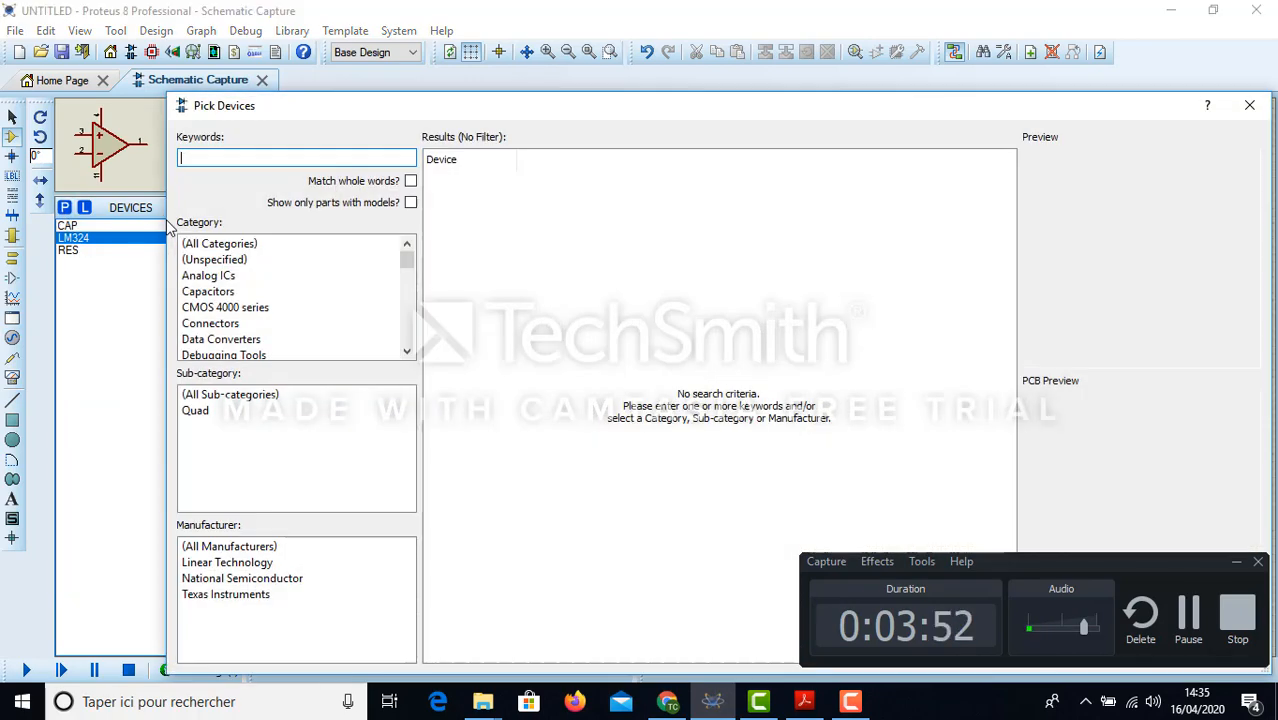
text(k)
key(BackSpace)
text(lm)
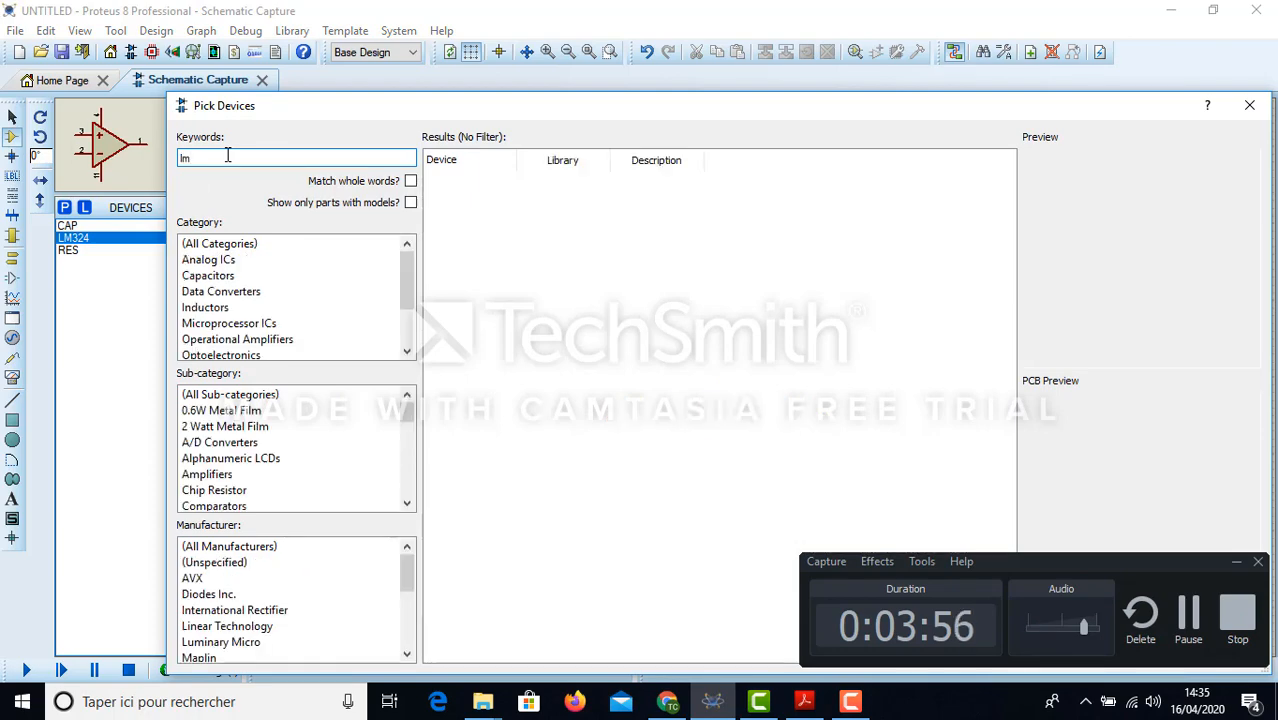
text(324)
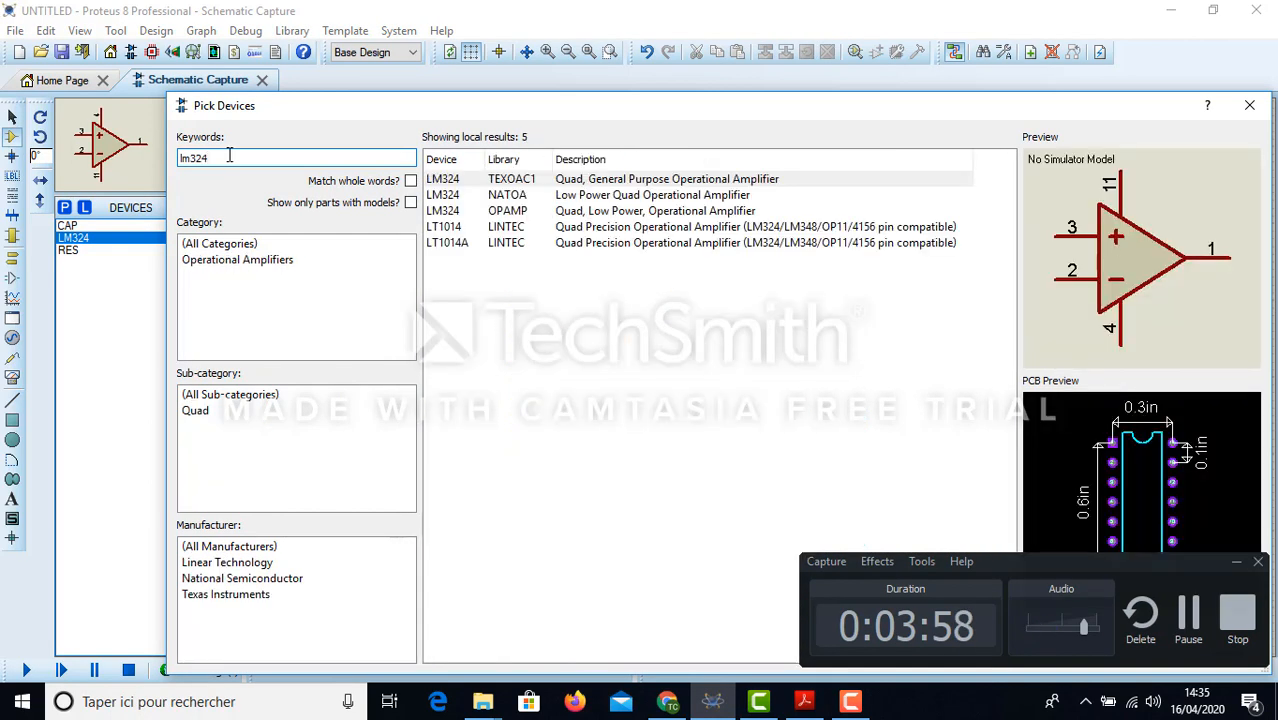
click(510, 214)
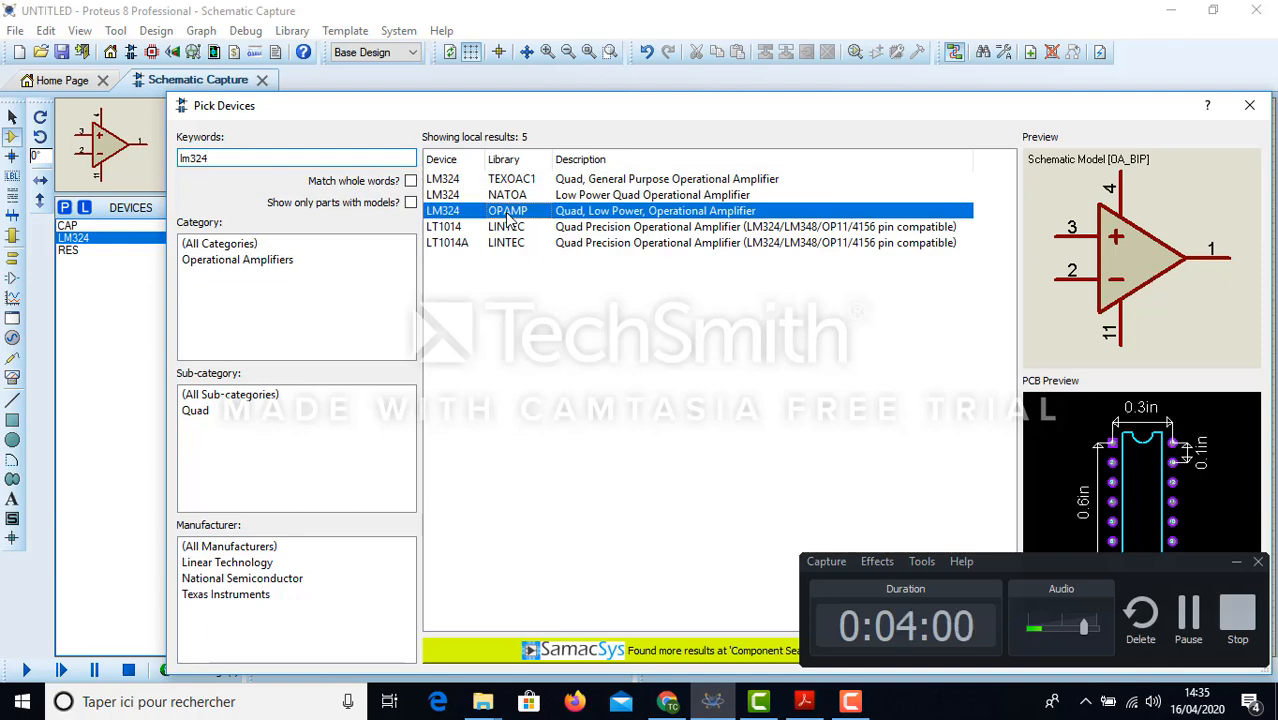
click(1252, 106)
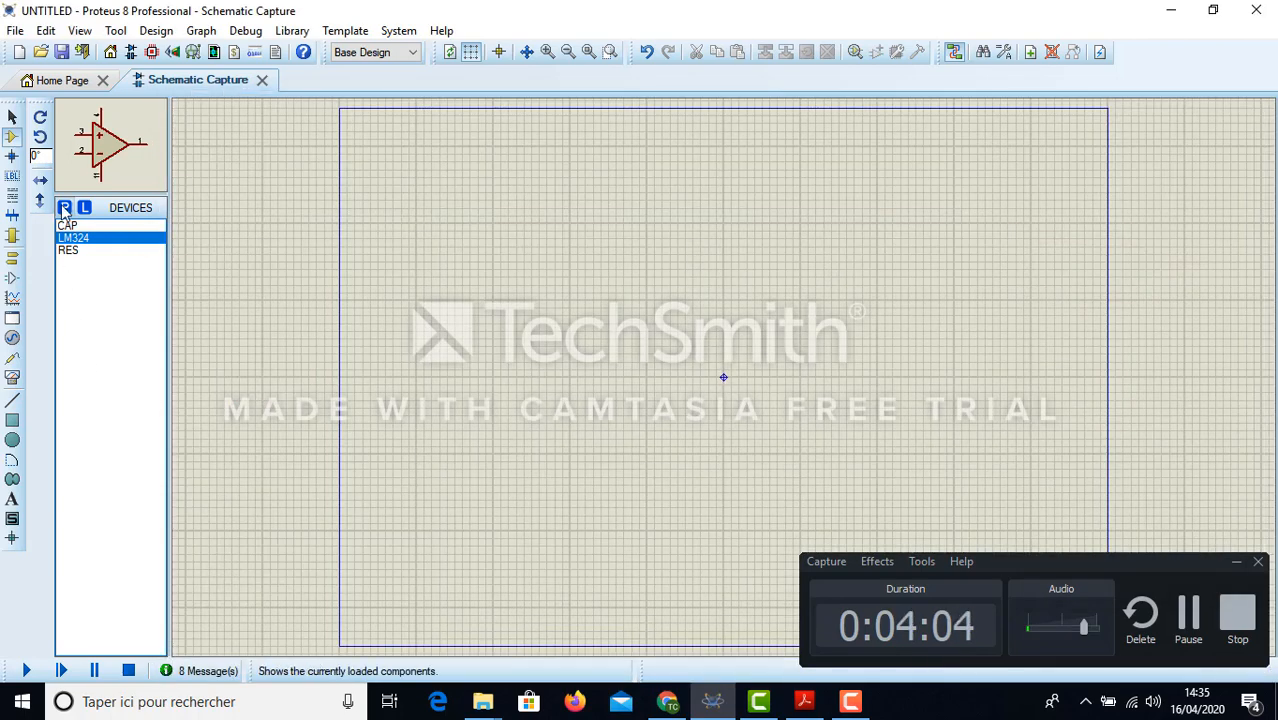
- Search the device library for cap and select the generic non-electrolytic capacitor CAP
click(65, 208)
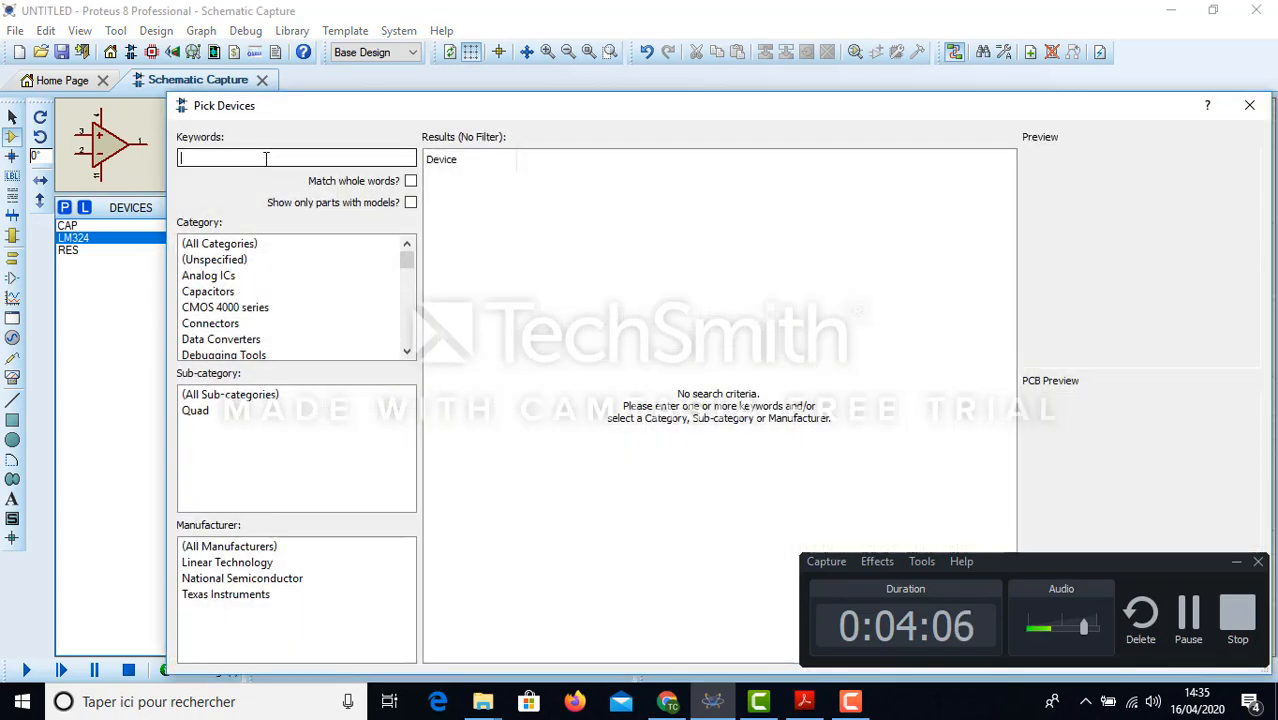
text(cap)
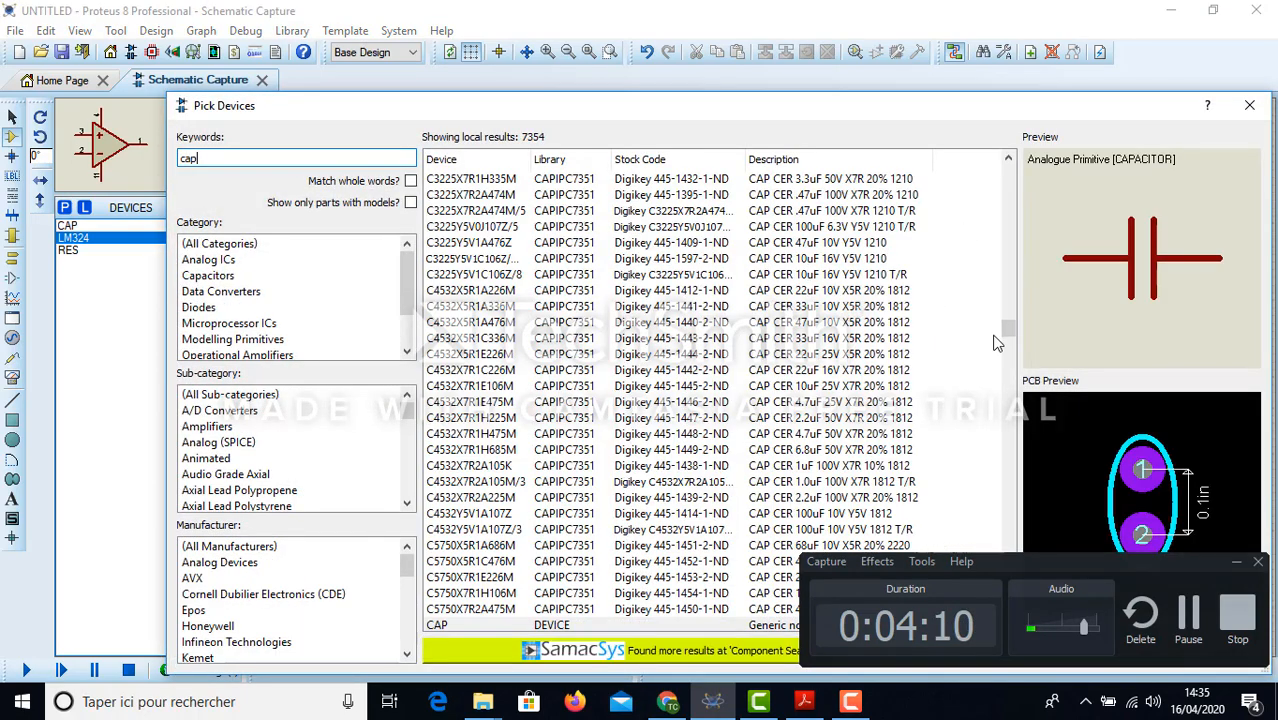
drag(1006, 341, 1007, 343)
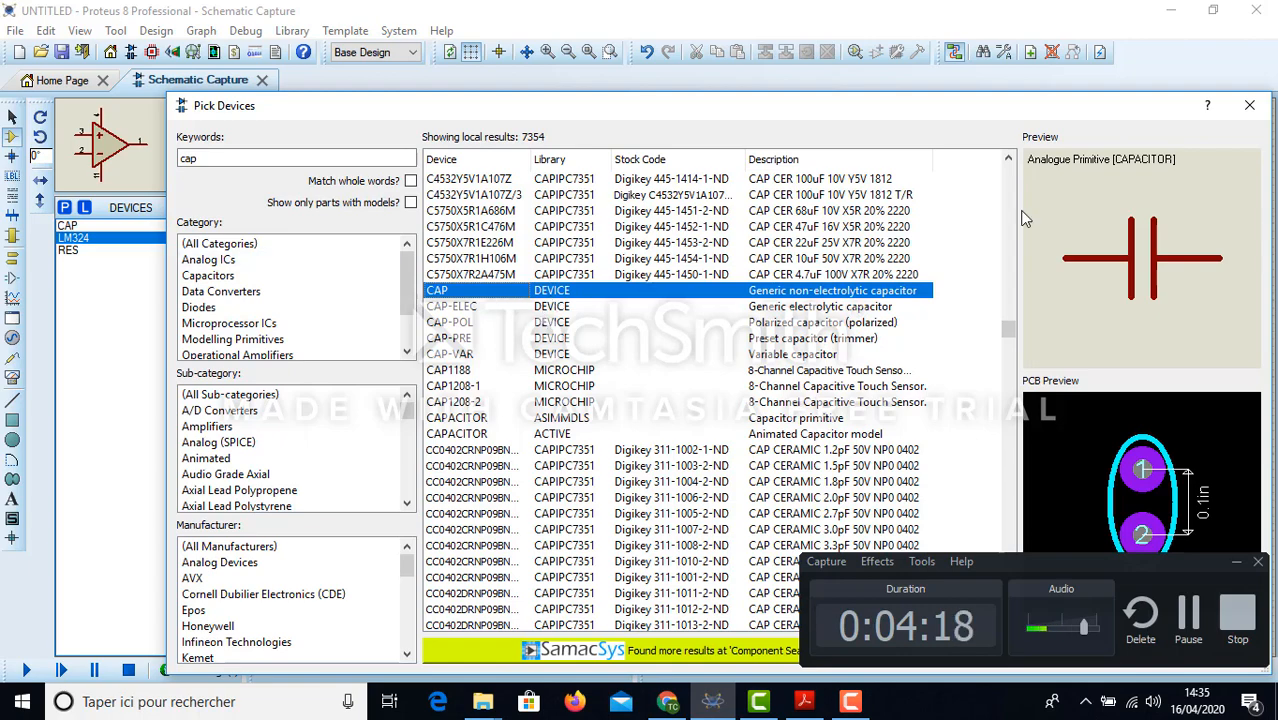
click(1249, 105)
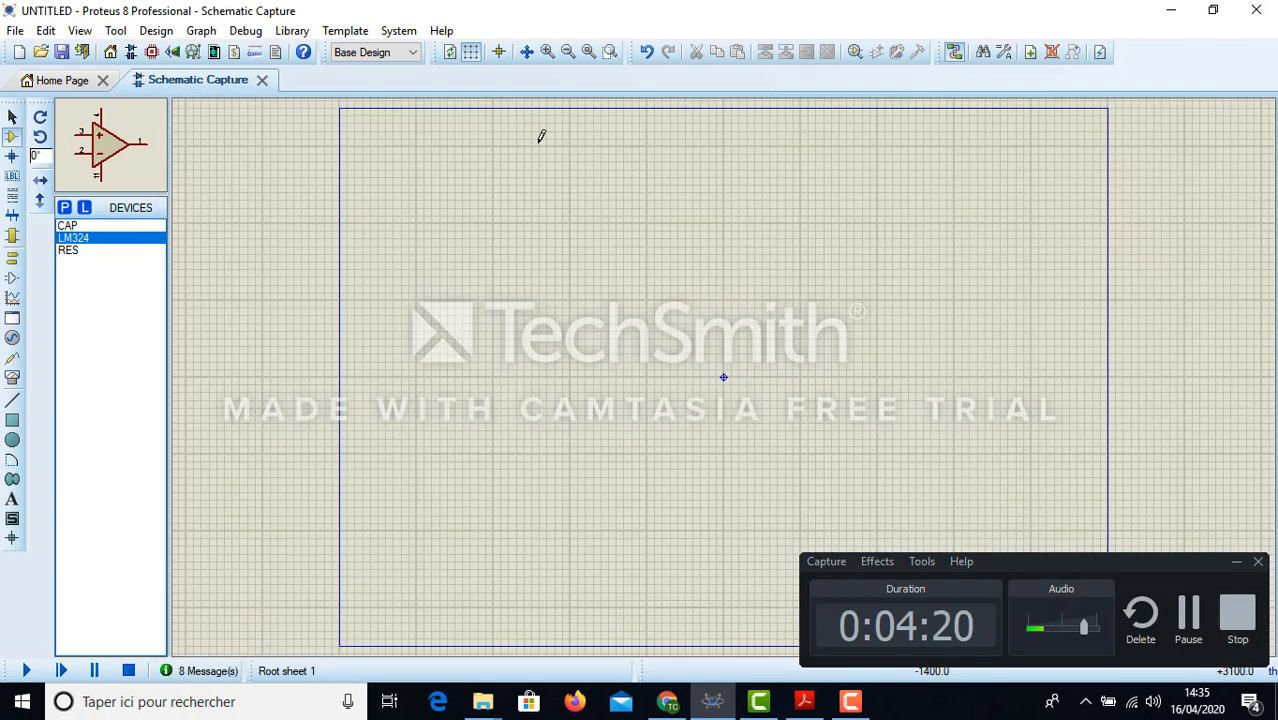
- Search the device library for res and pick the generic resistor RES from the DEVICE library
click(64, 207)
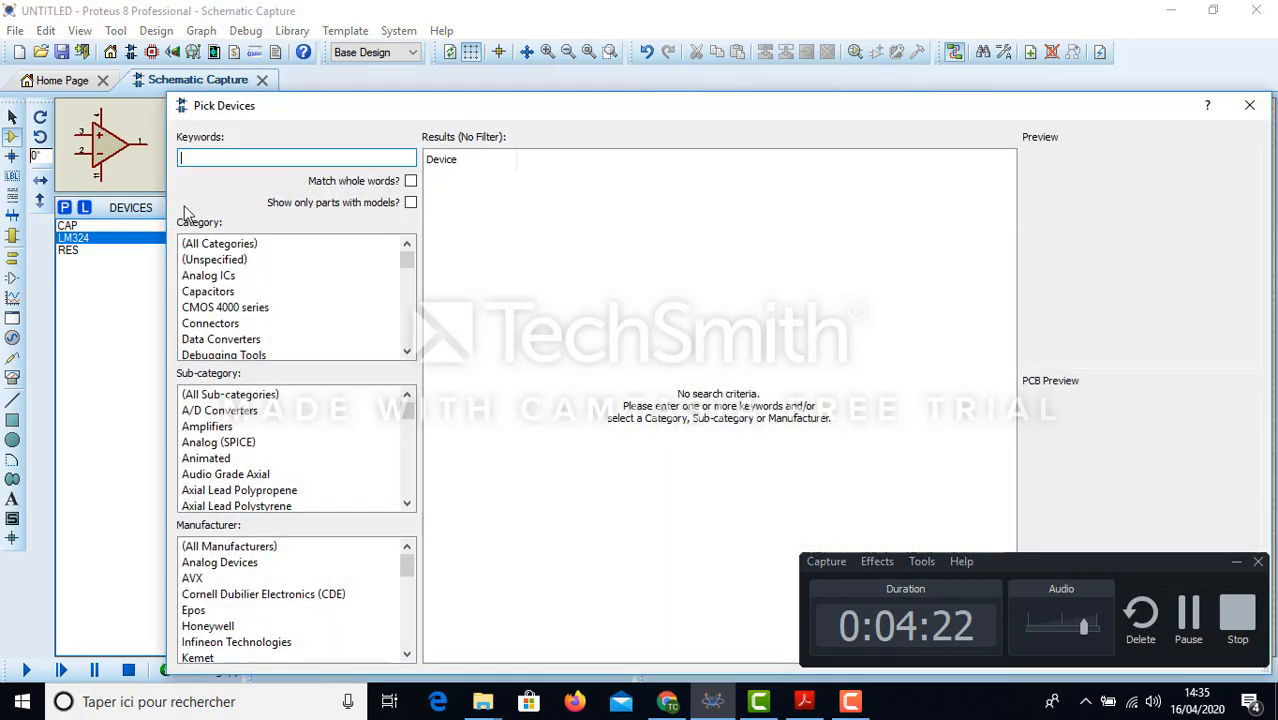
text(res)
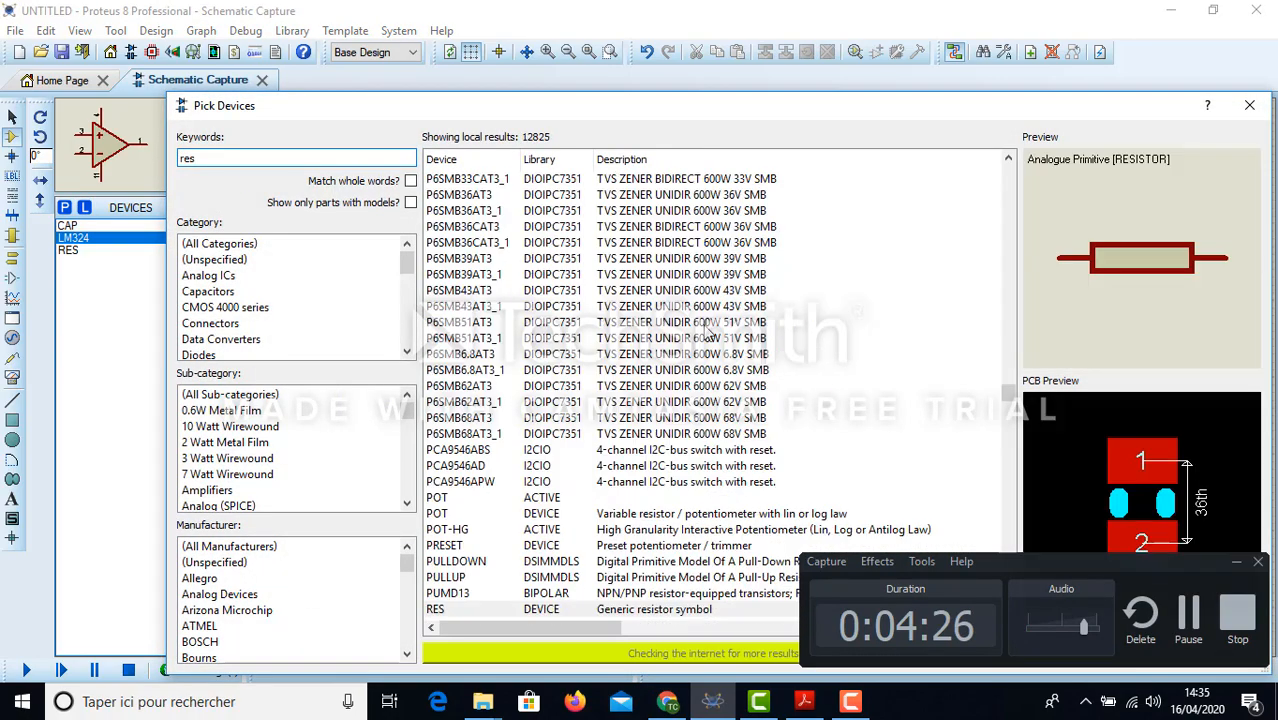
click(1008, 395)
drag(1007, 389, 1008, 395)
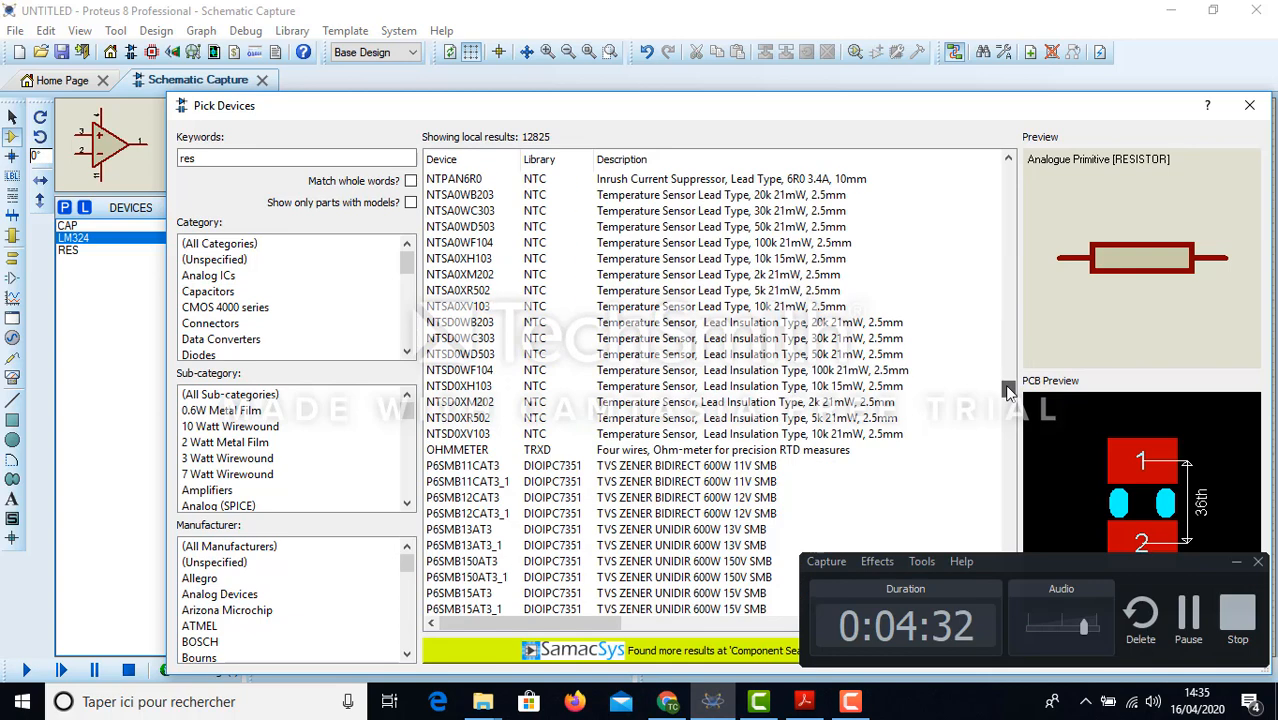
key(BackSpace)
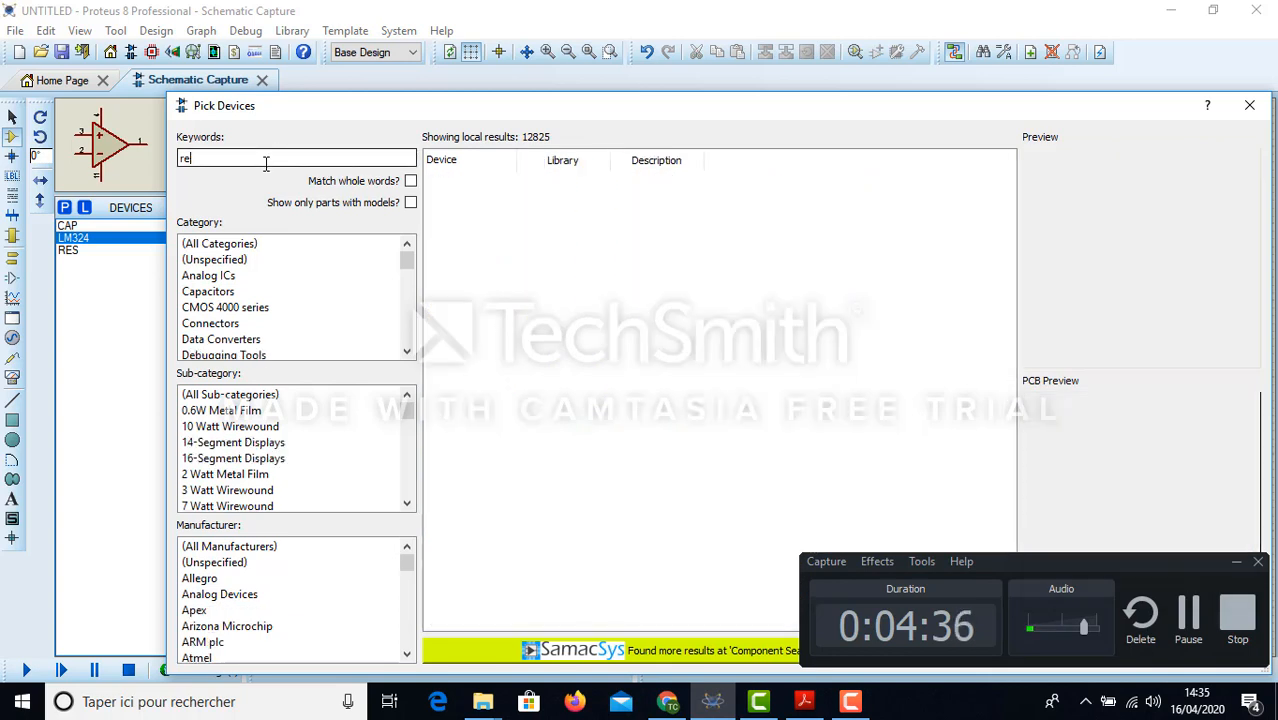
text(ss)
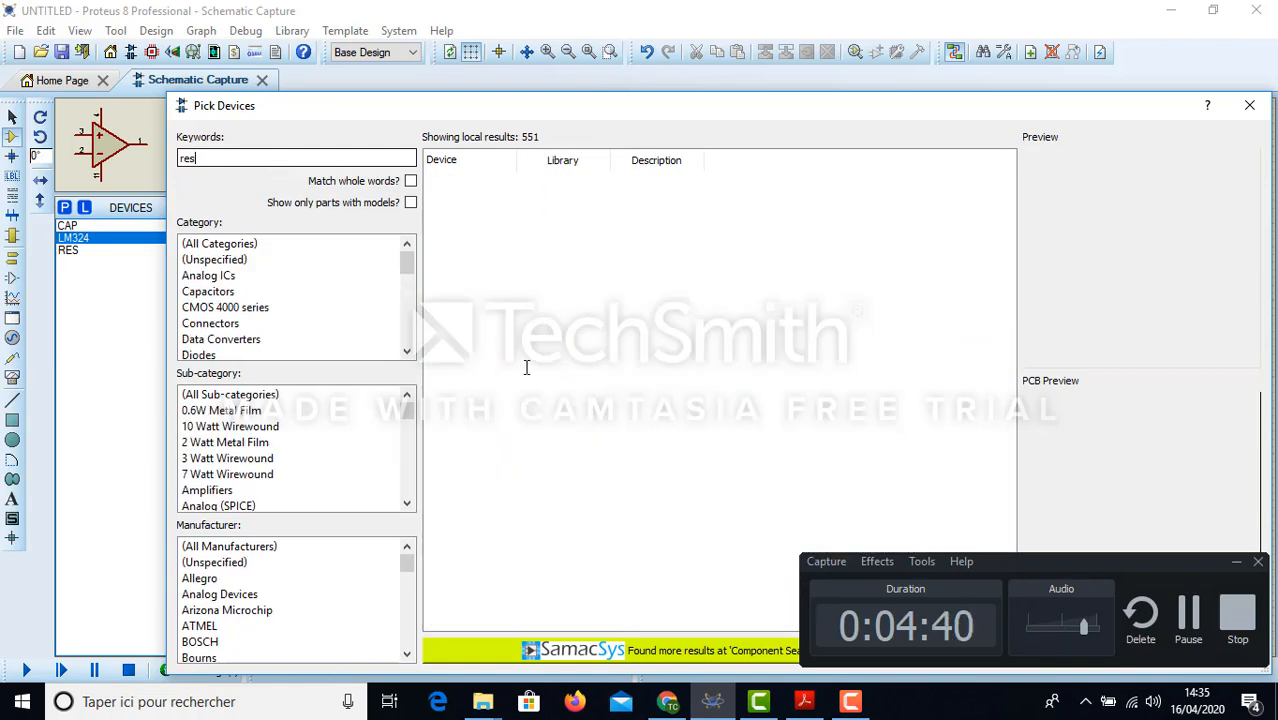
click(1236, 563)
click(1008, 608)
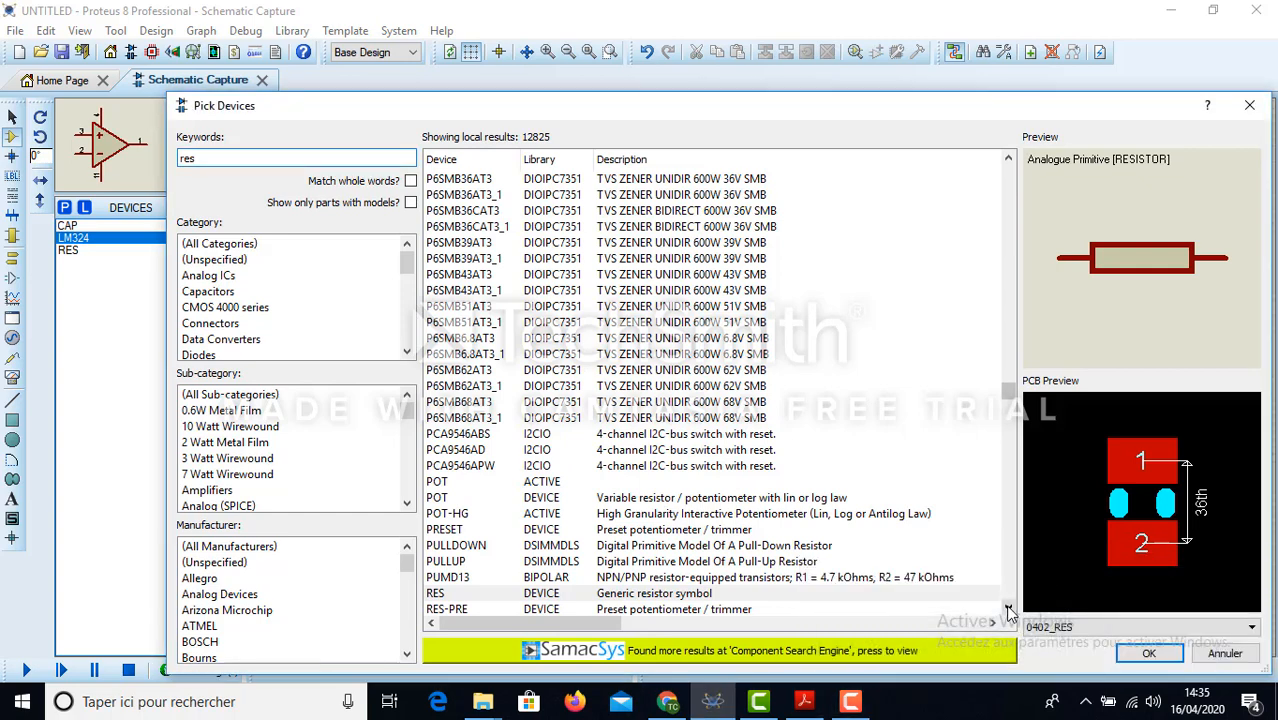
click(1008, 608)
click(1008, 612)
click(1008, 612)
click(1008, 612)
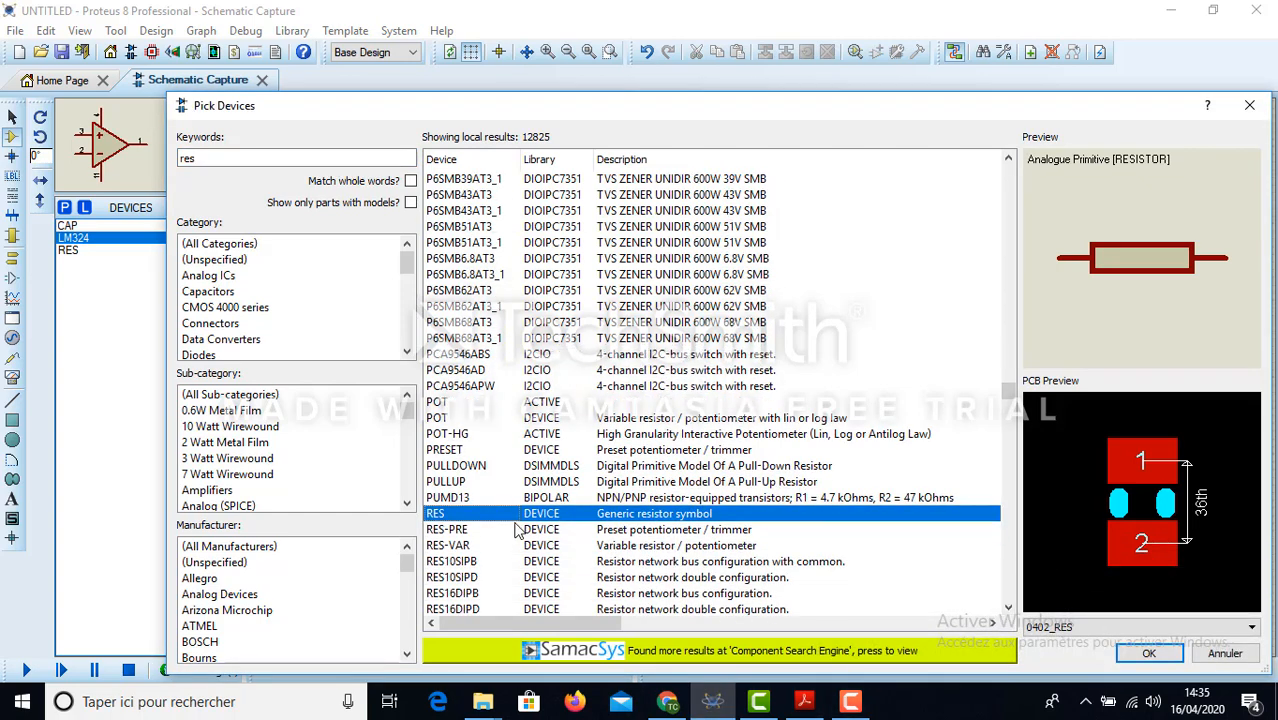
double_click(517, 523)
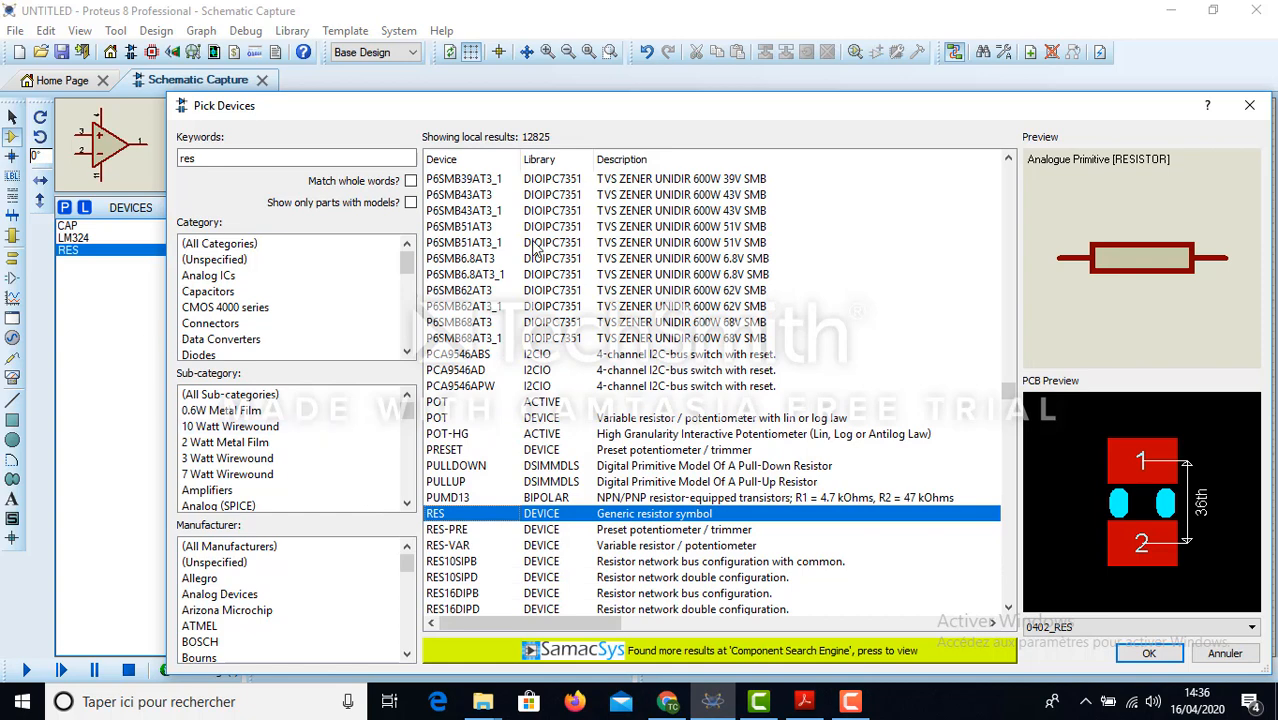
click(1249, 105)
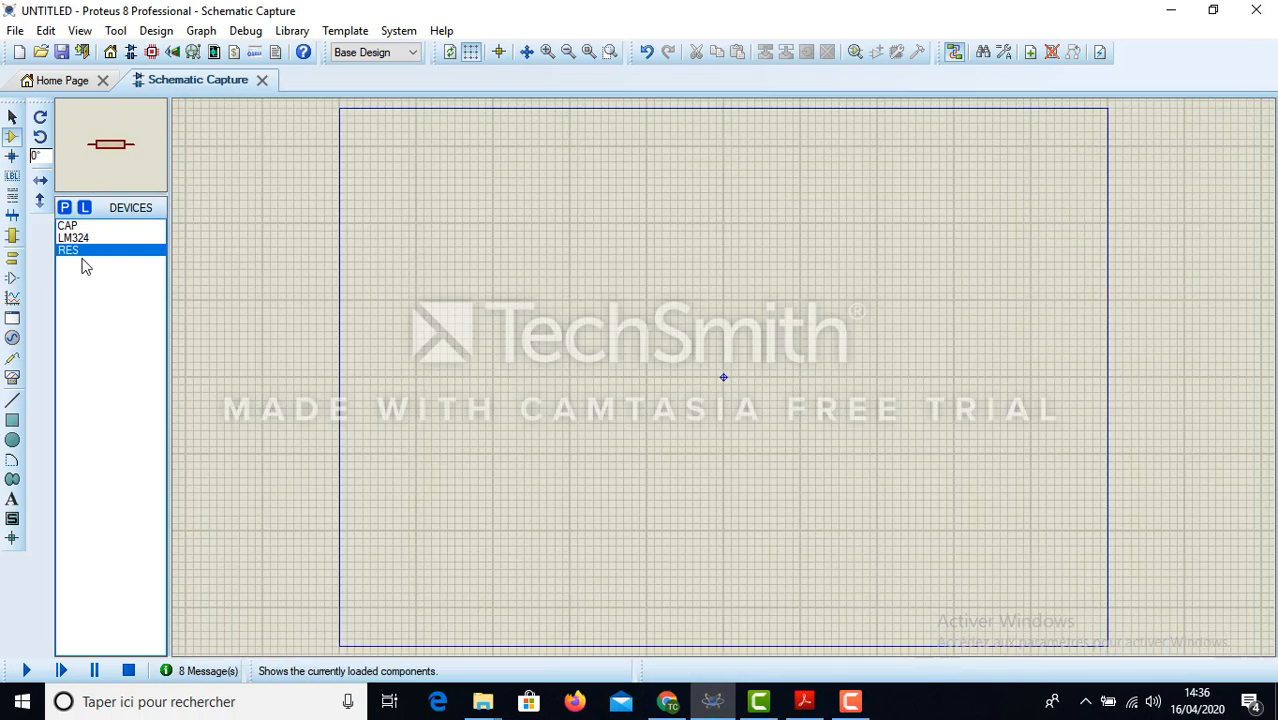
- Place an LM324 op-amp in the upper middle of the sheet and flip it with Y-Mirror
click(76, 239)
click(689, 310)
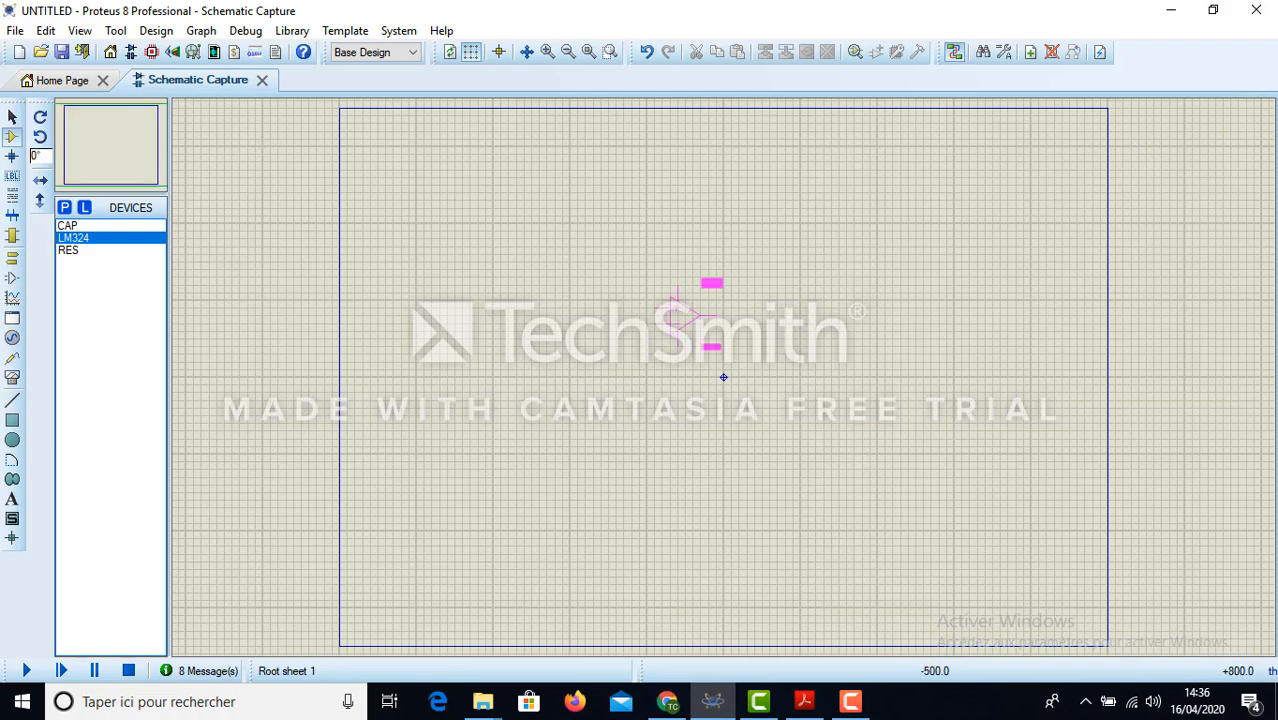
click(687, 284)
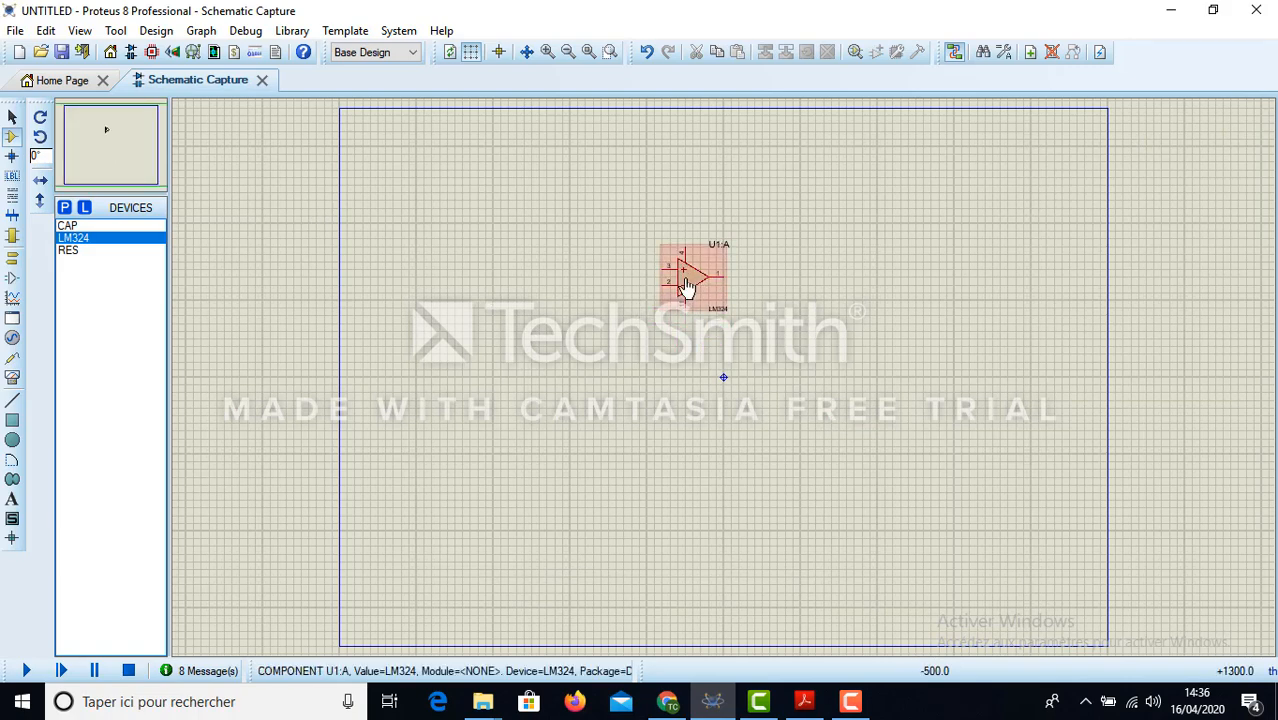
right_click(686, 287)
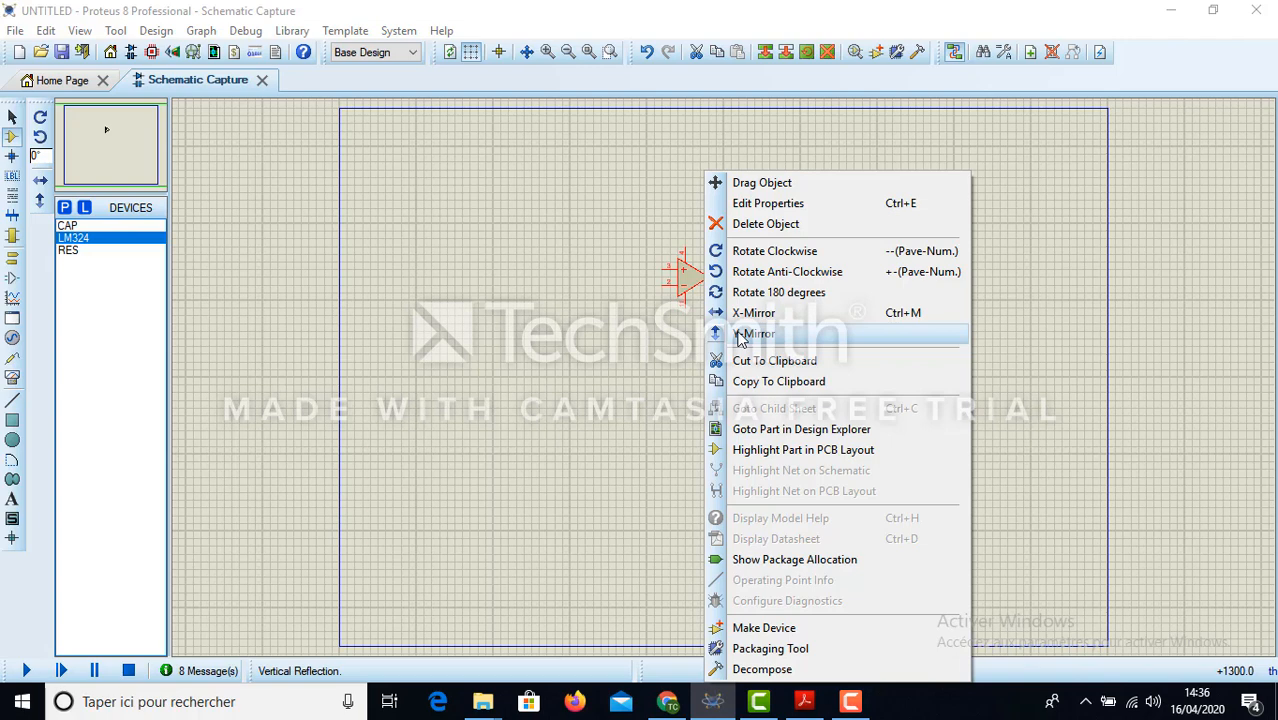
click(740, 336)
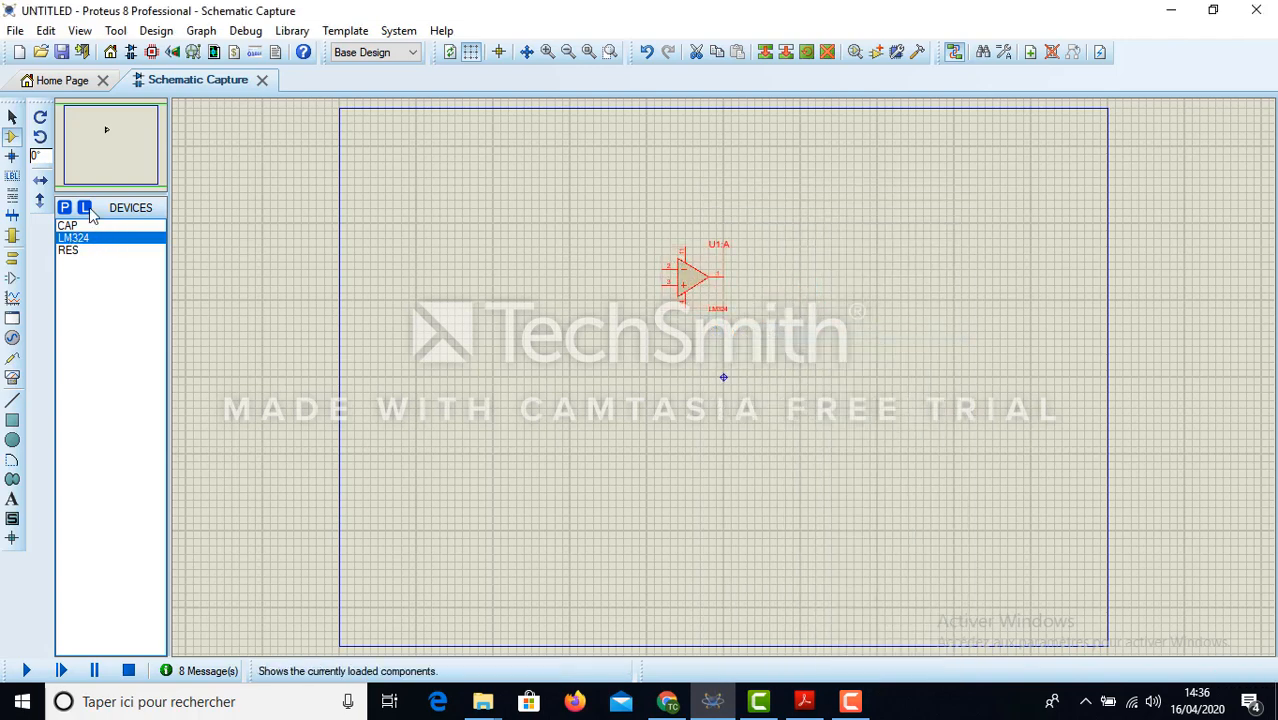
- Place a CAP capacitor horizontally, directly above the op-amp
click(68, 227)
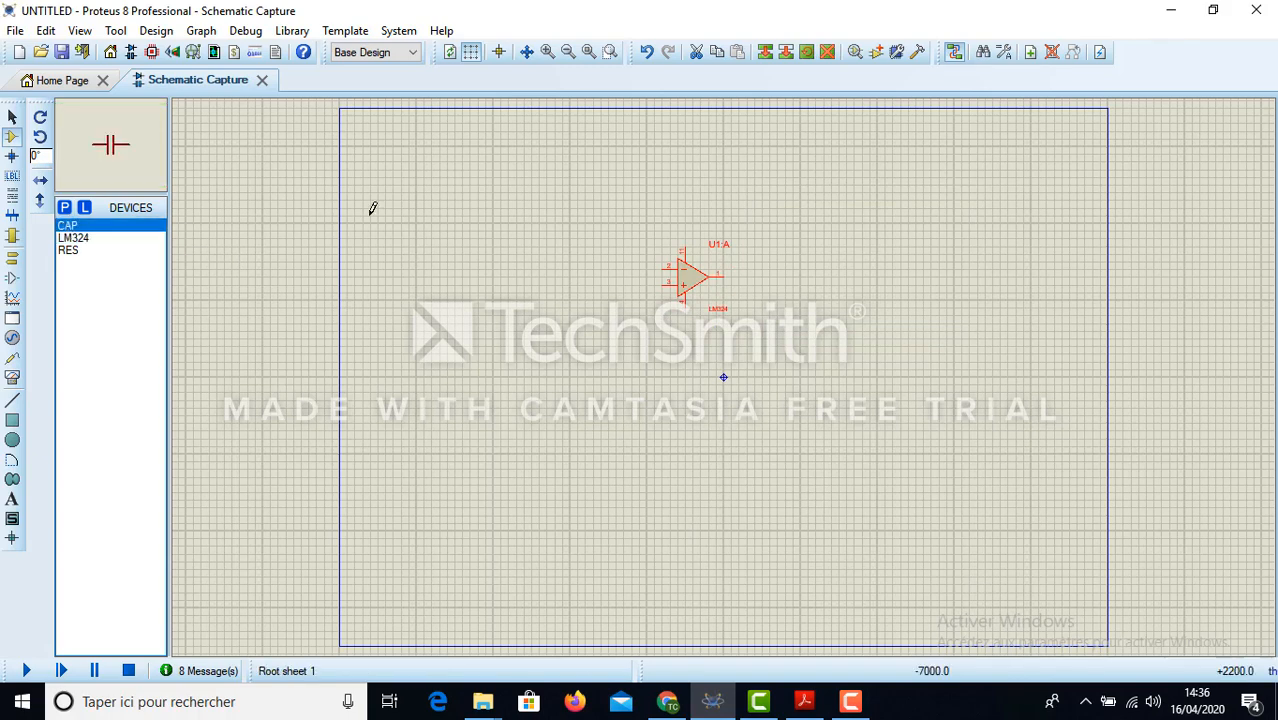
click(686, 188)
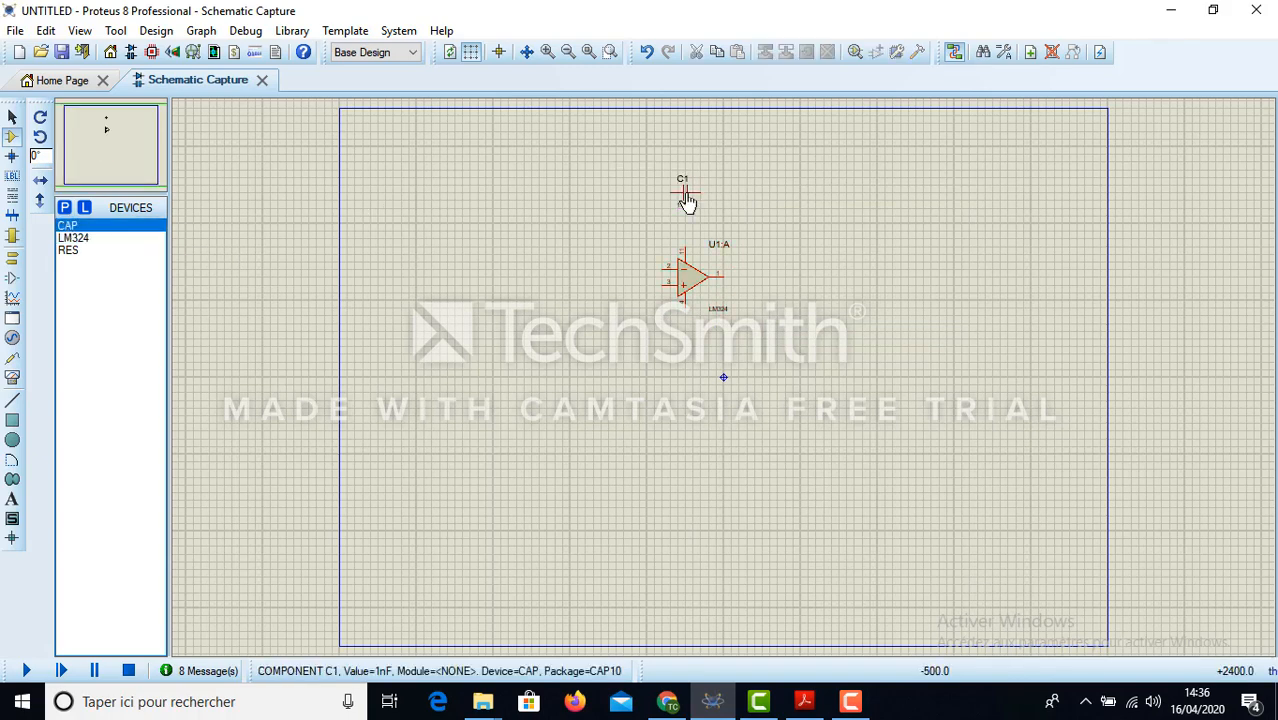
double_click(684, 190)
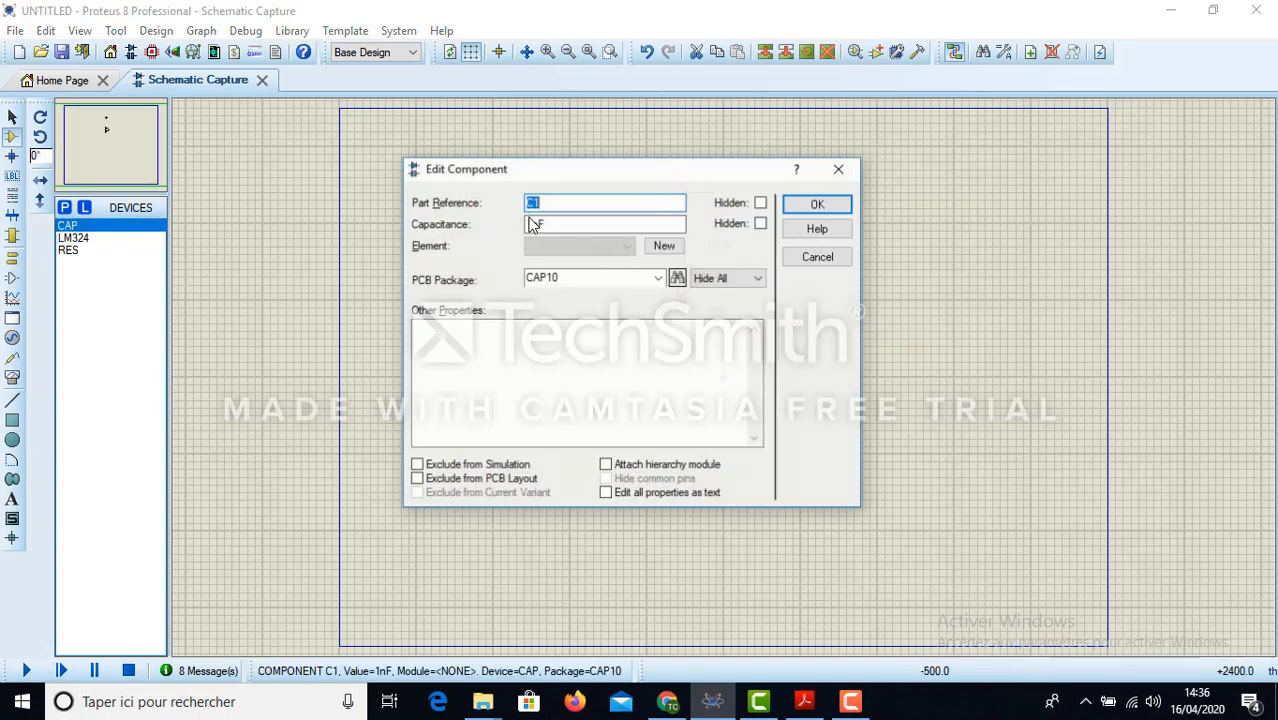
click(838, 169)
- Place a RES resistor horizontally to the left of the op-amp, level with its inverting input
click(68, 251)
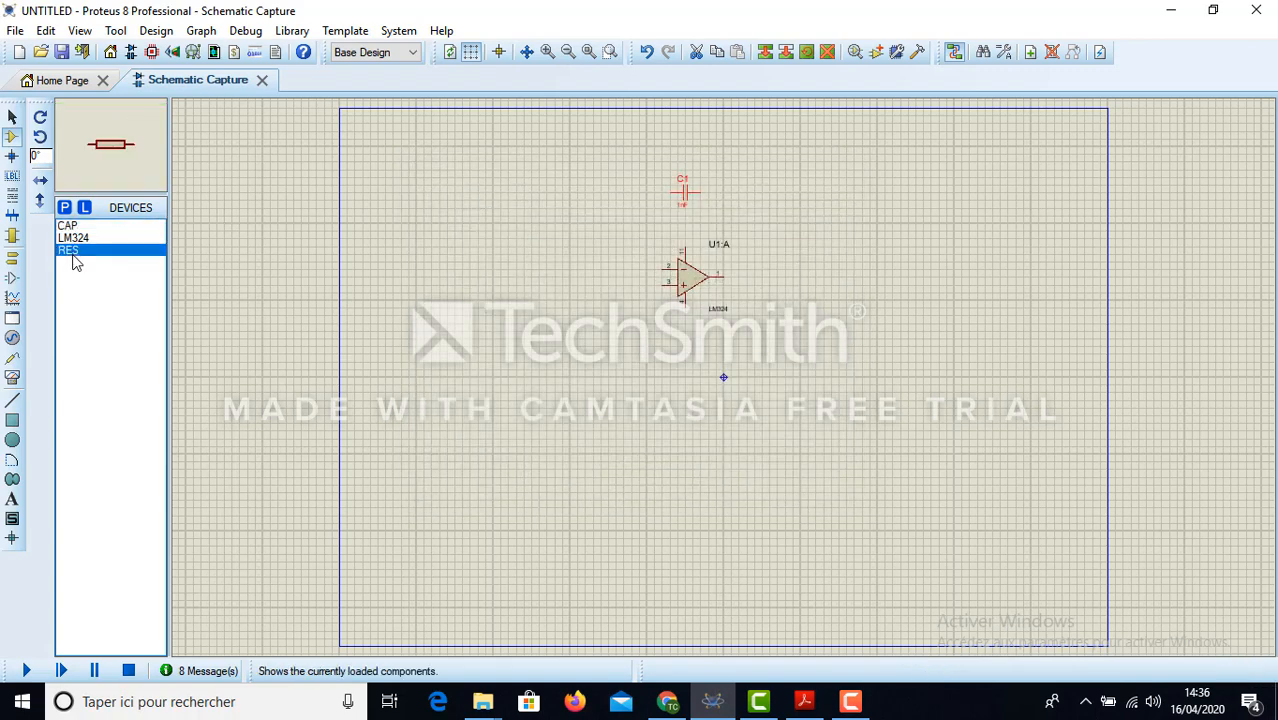
click(585, 263)
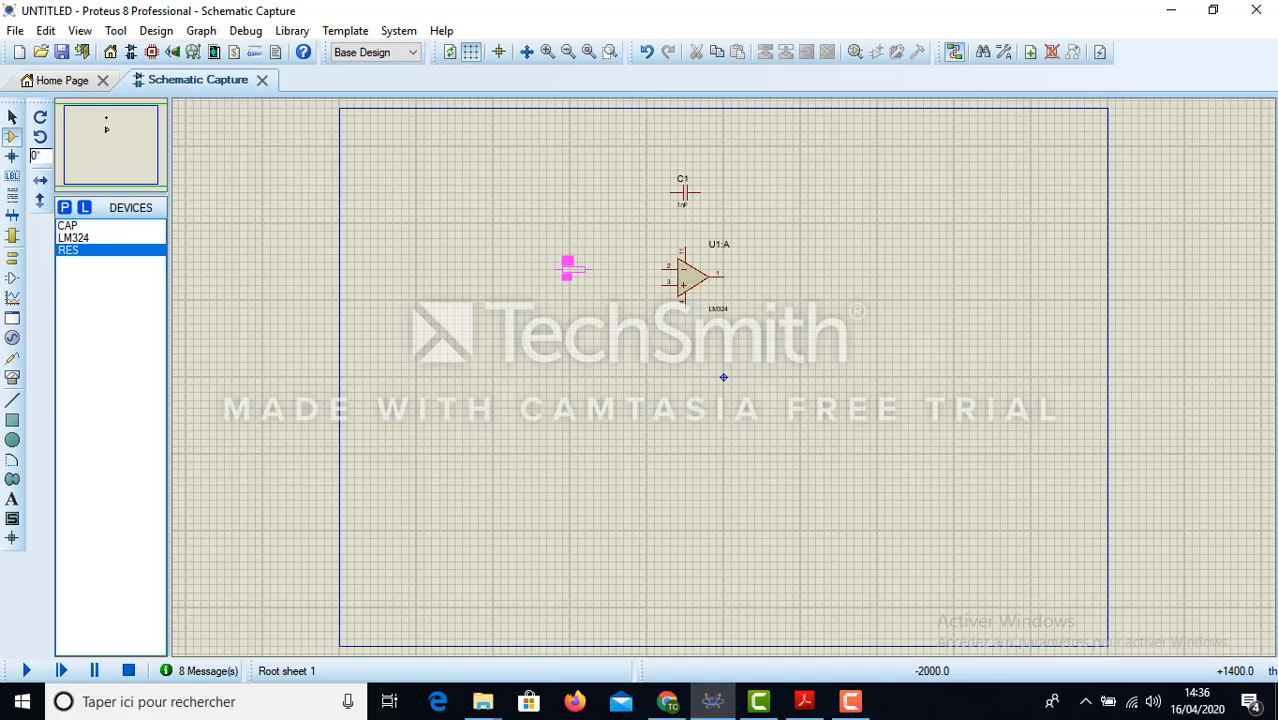
click(570, 272)
- Set the resistor's value to 1k and the capacitor's value to 10nF
double_click(570, 281)
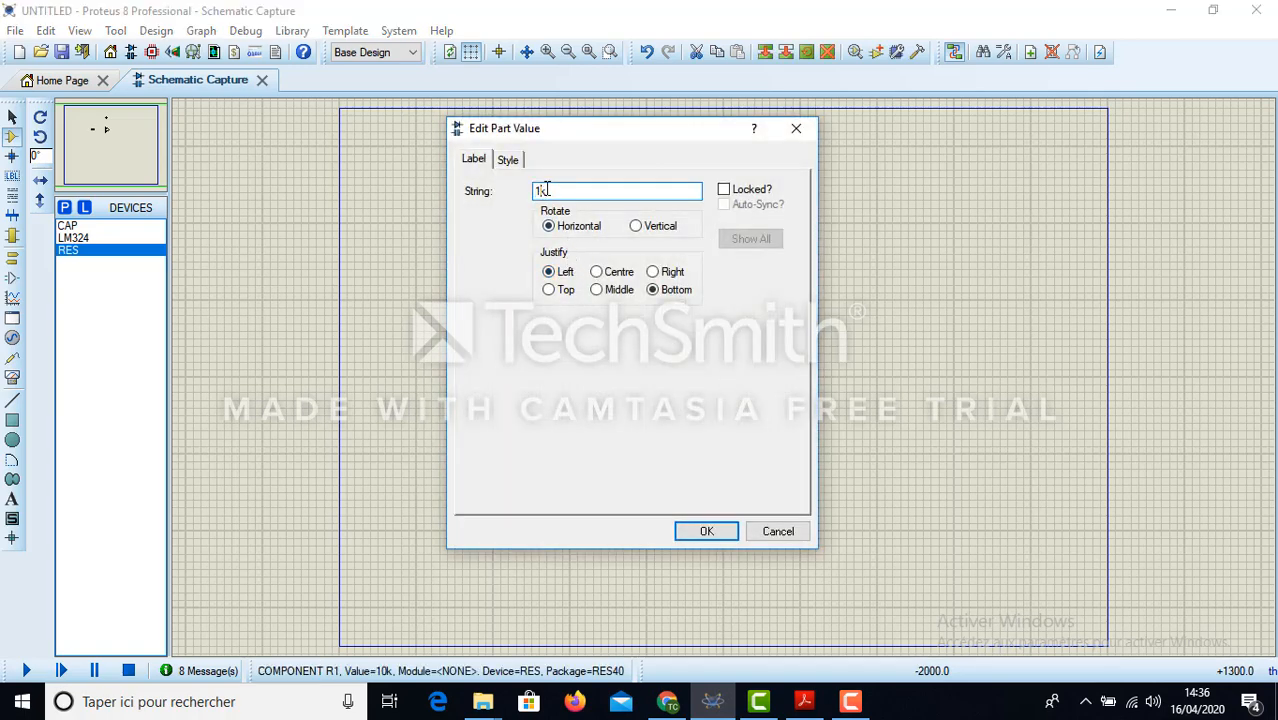
text(1k)
key(Return)
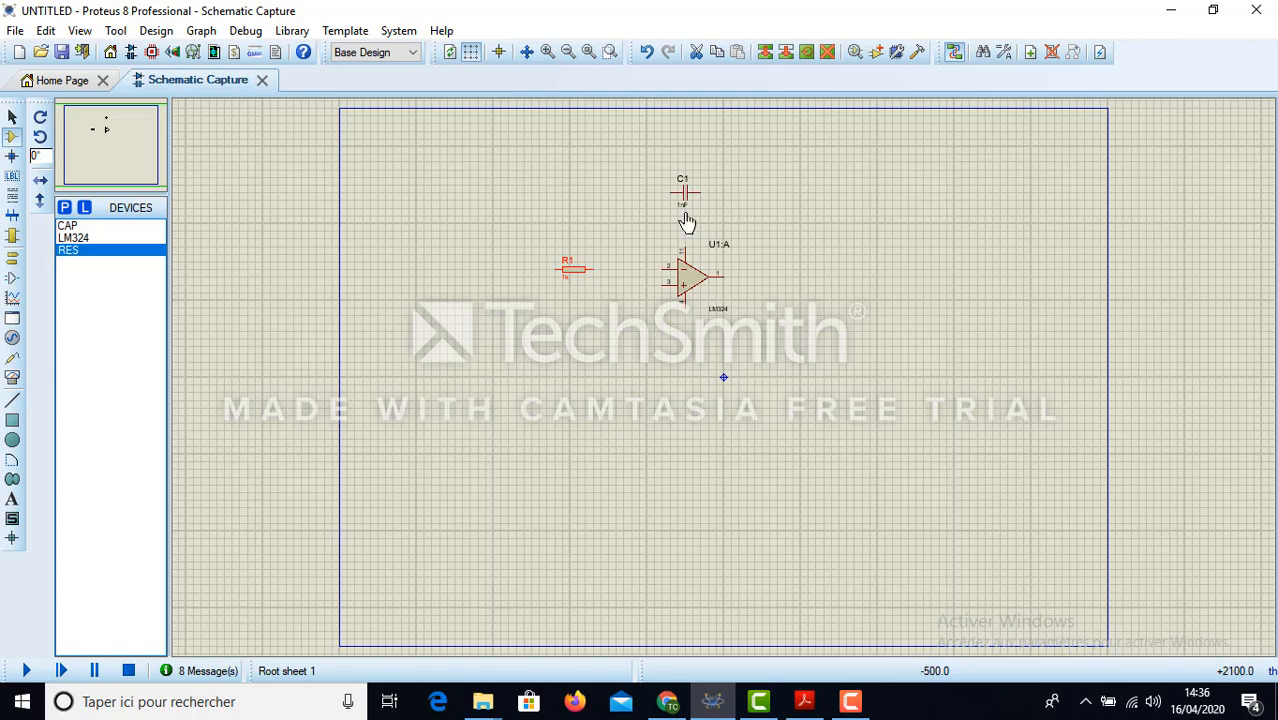
double_click(684, 208)
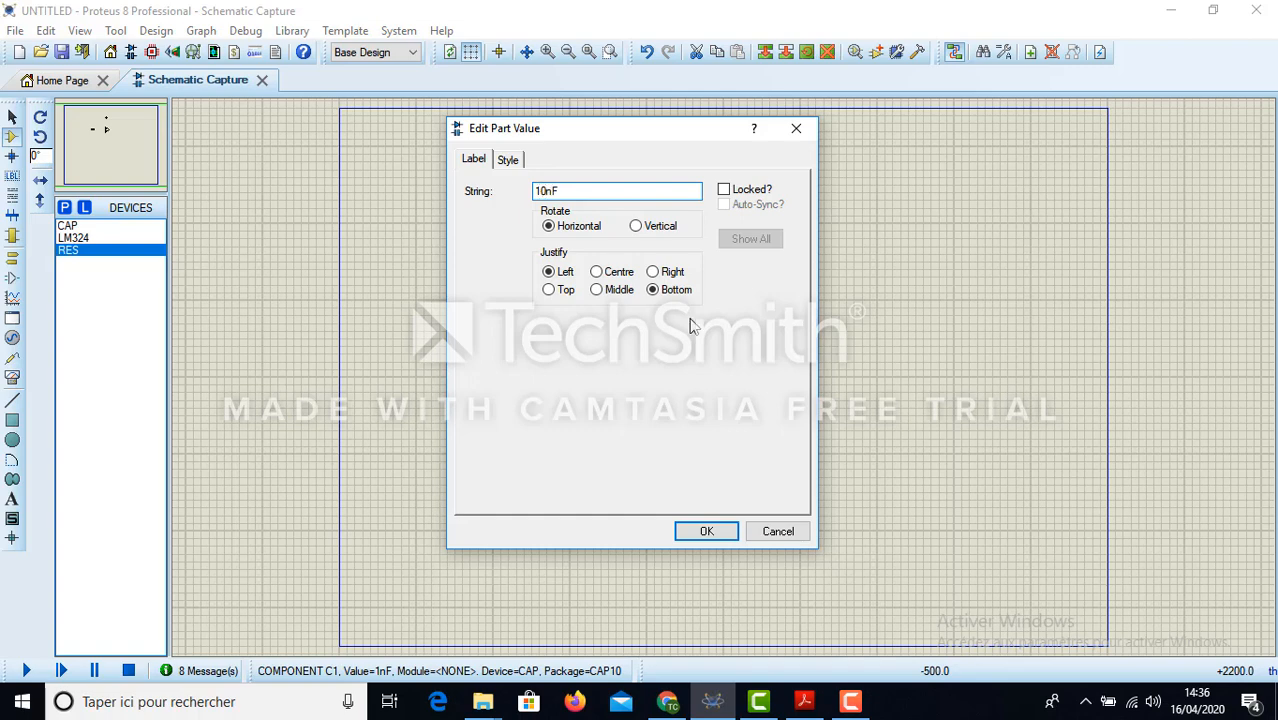
click(708, 533)
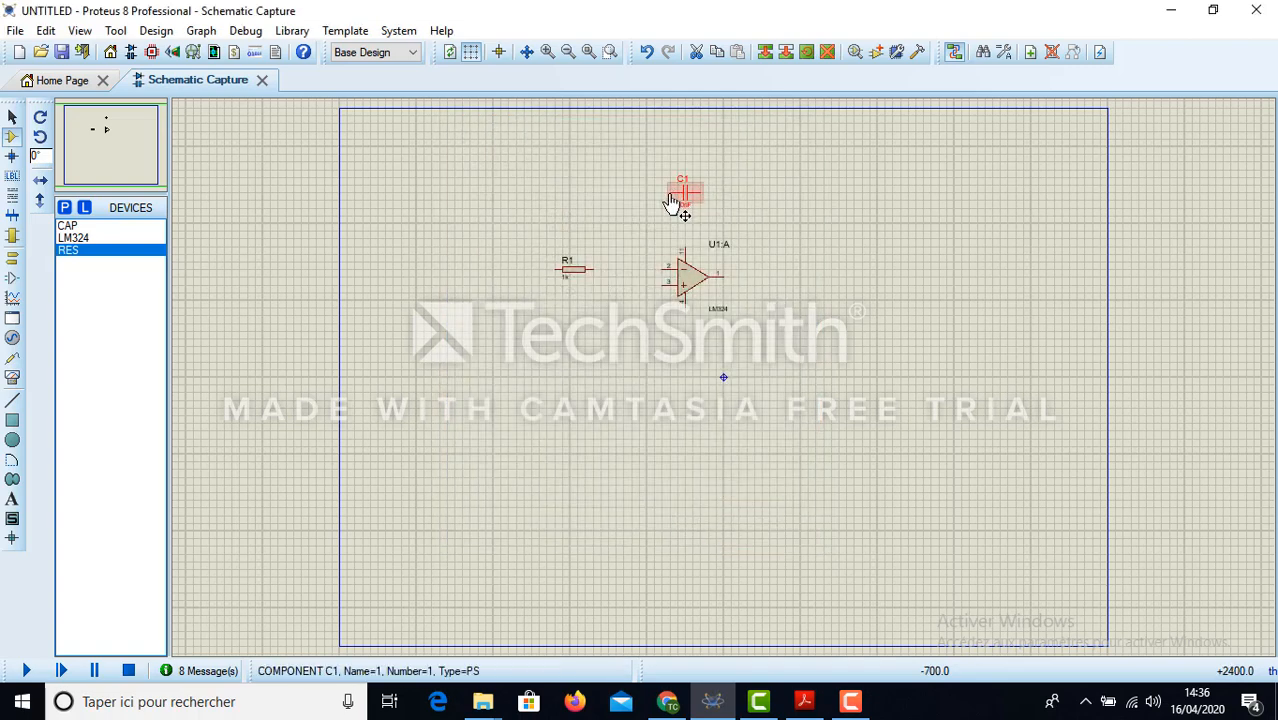
- Wire the capacitor's left end to the resistor's right end and connect that node to the op-amp's inverting input
click(649, 186)
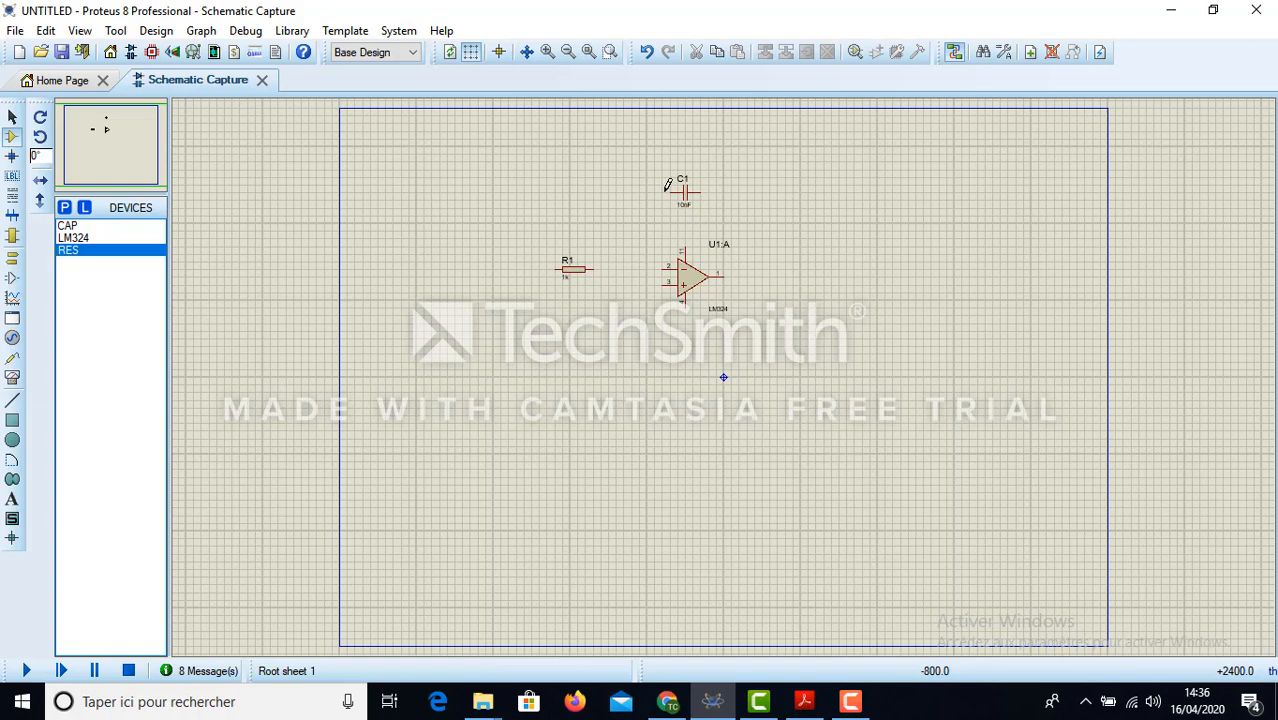
click(668, 192)
click(586, 268)
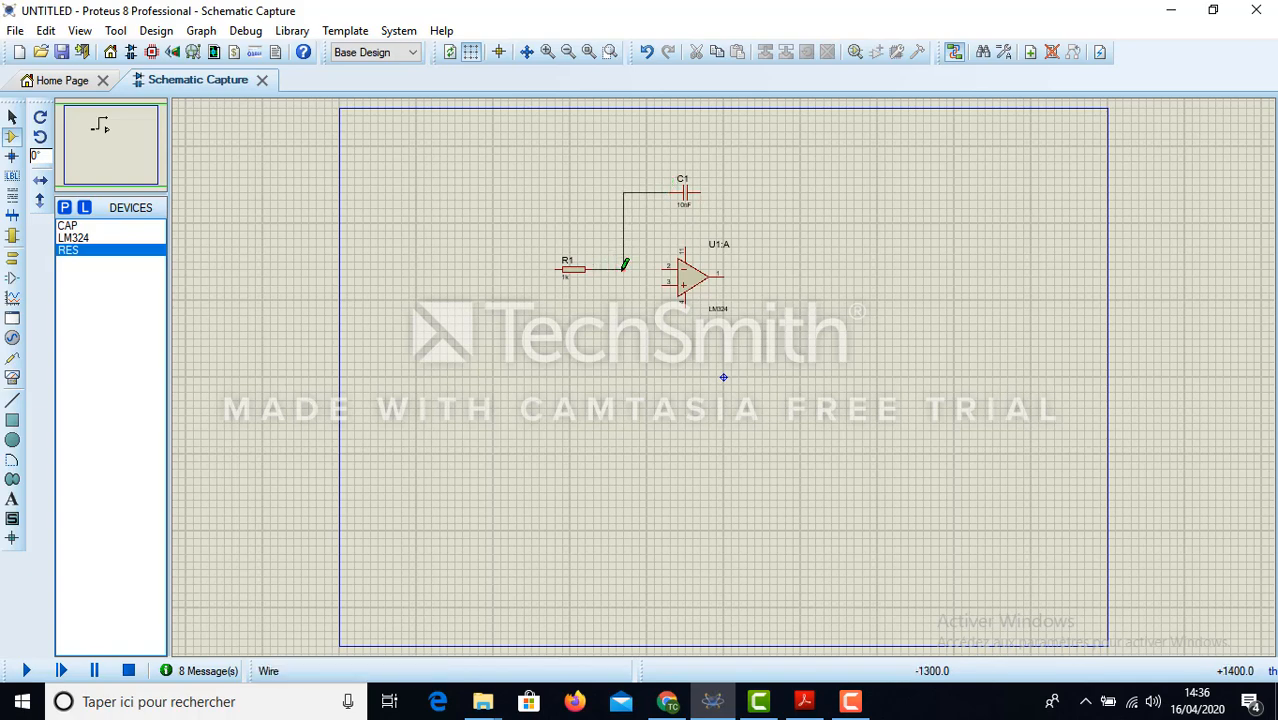
click(663, 269)
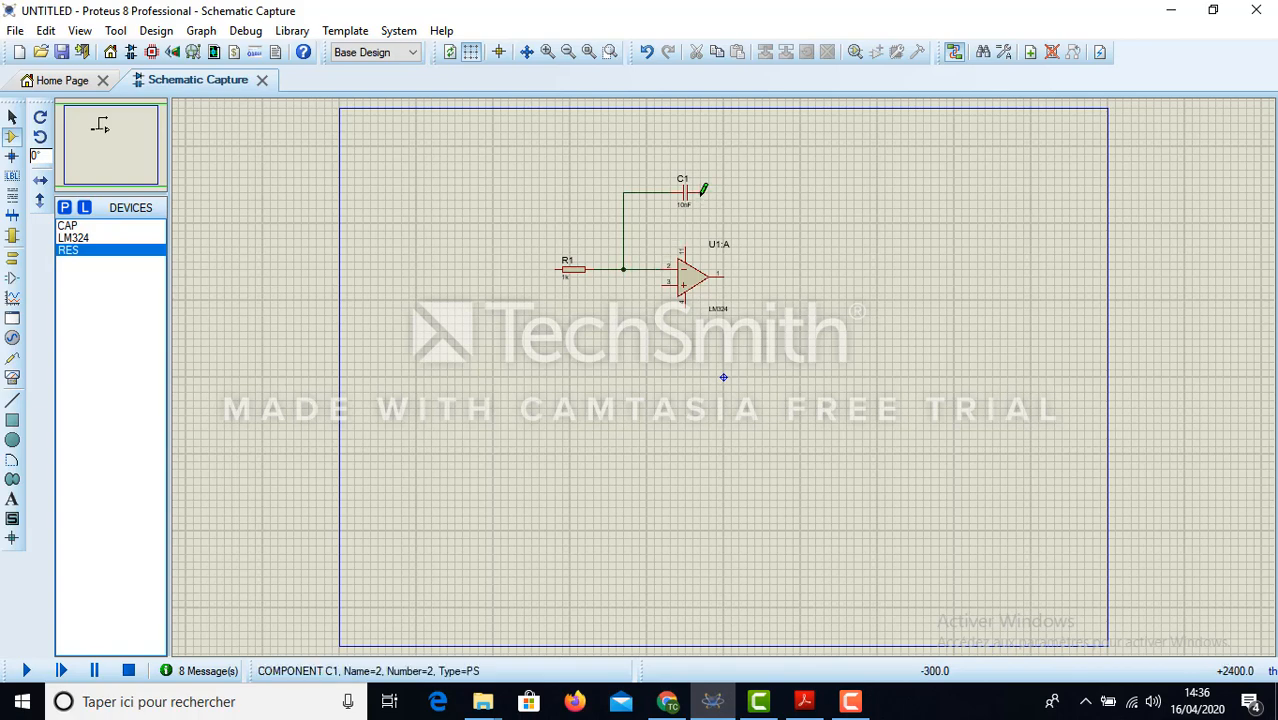
- Wire the capacitor's right end to the op-amp's output to close the feedback loop
click(701, 192)
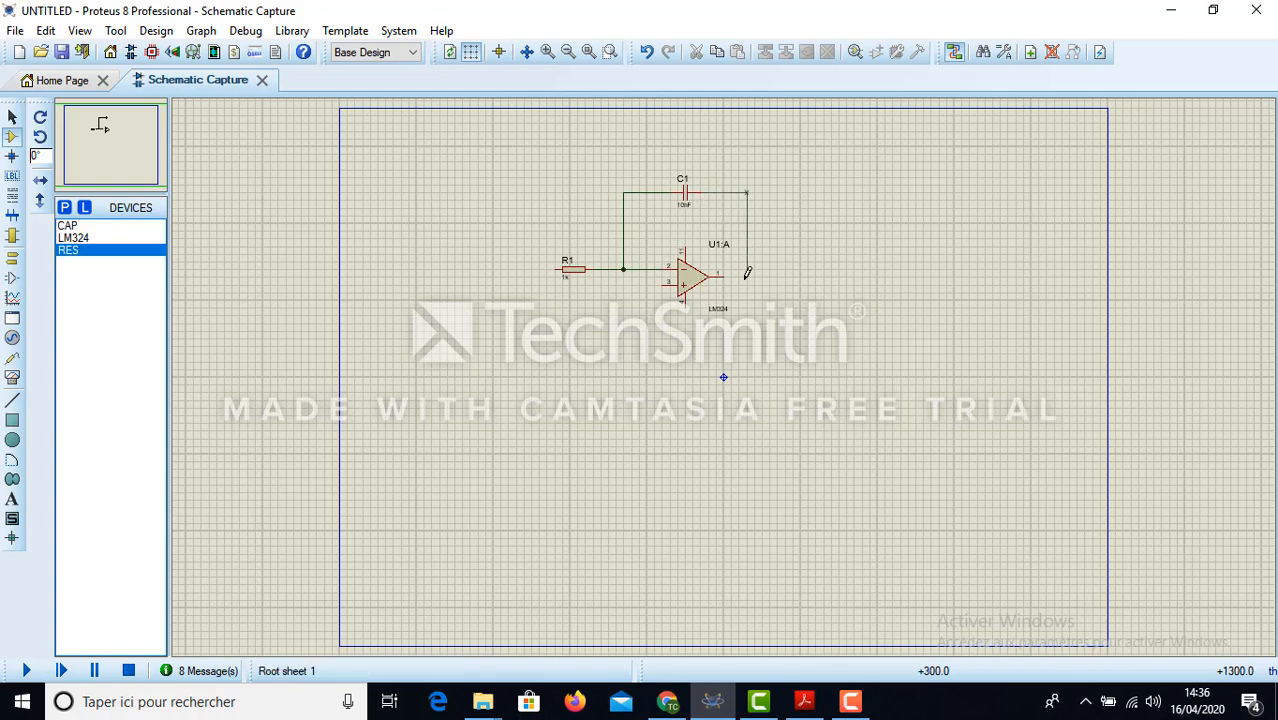
click(719, 274)
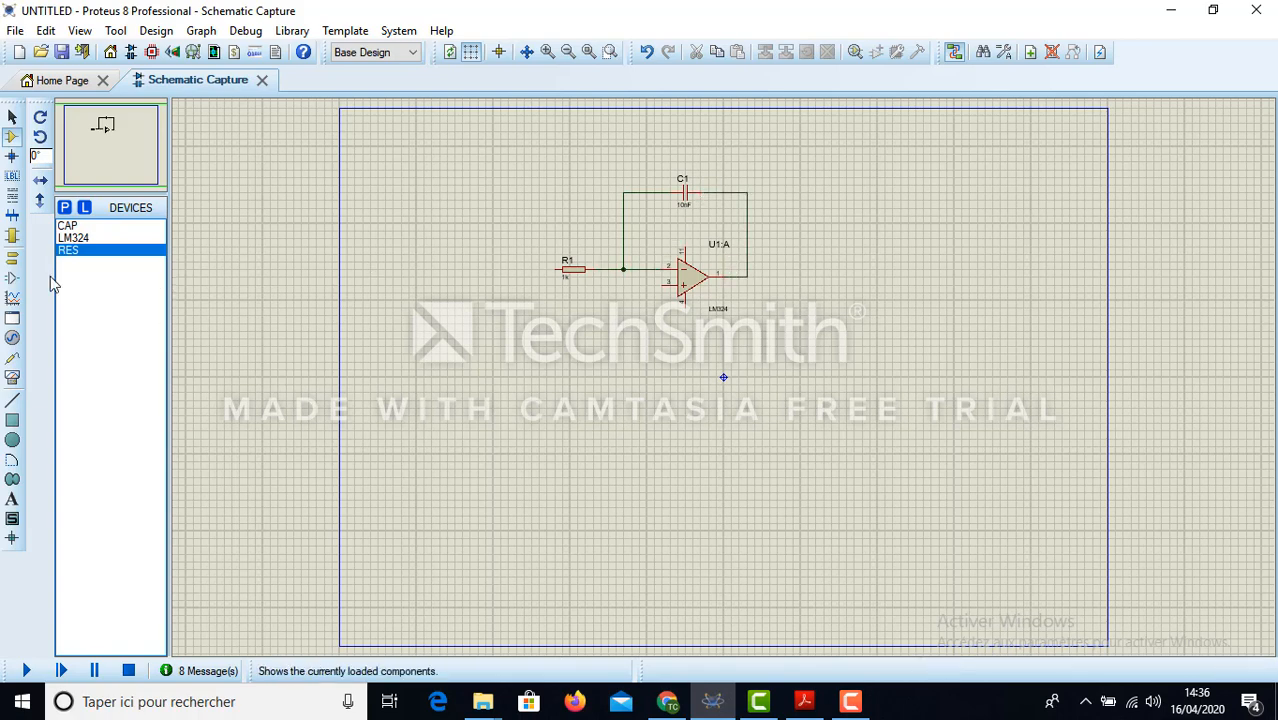
- Place a GROUND terminal below and to the left of the op-amp and wire it to the non-inverting input
click(12, 256)
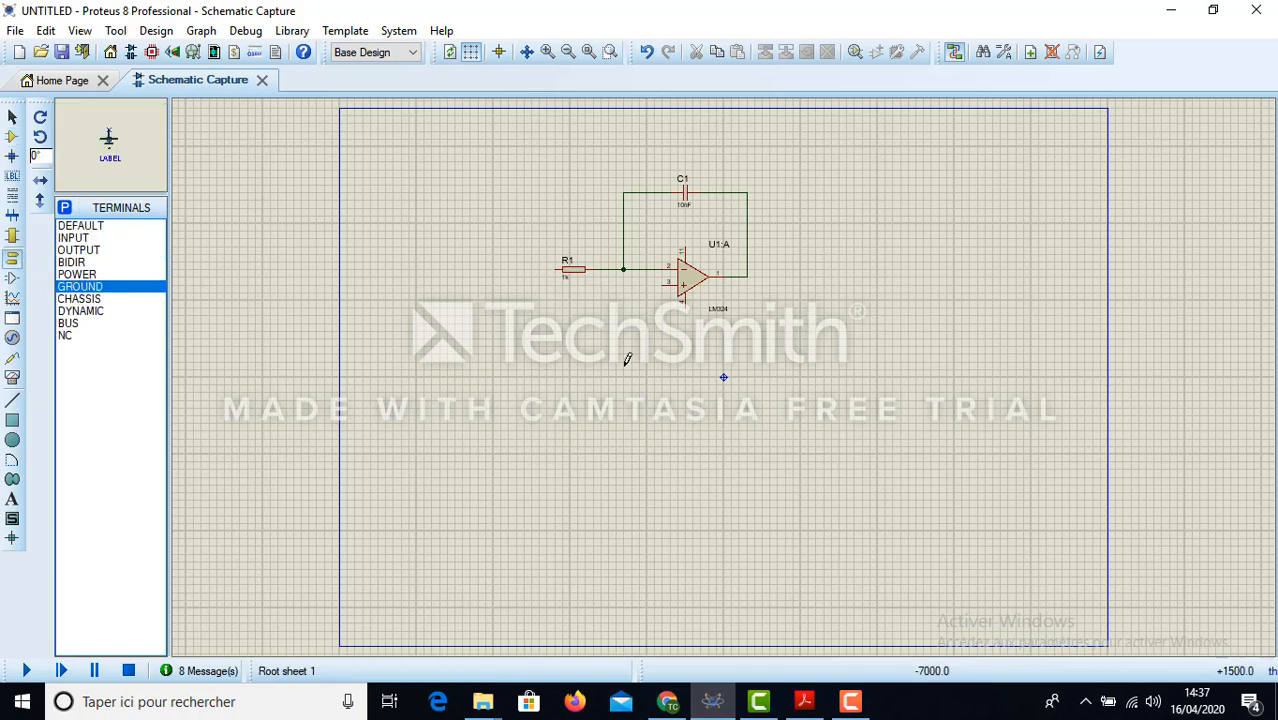
click(608, 346)
click(608, 346)
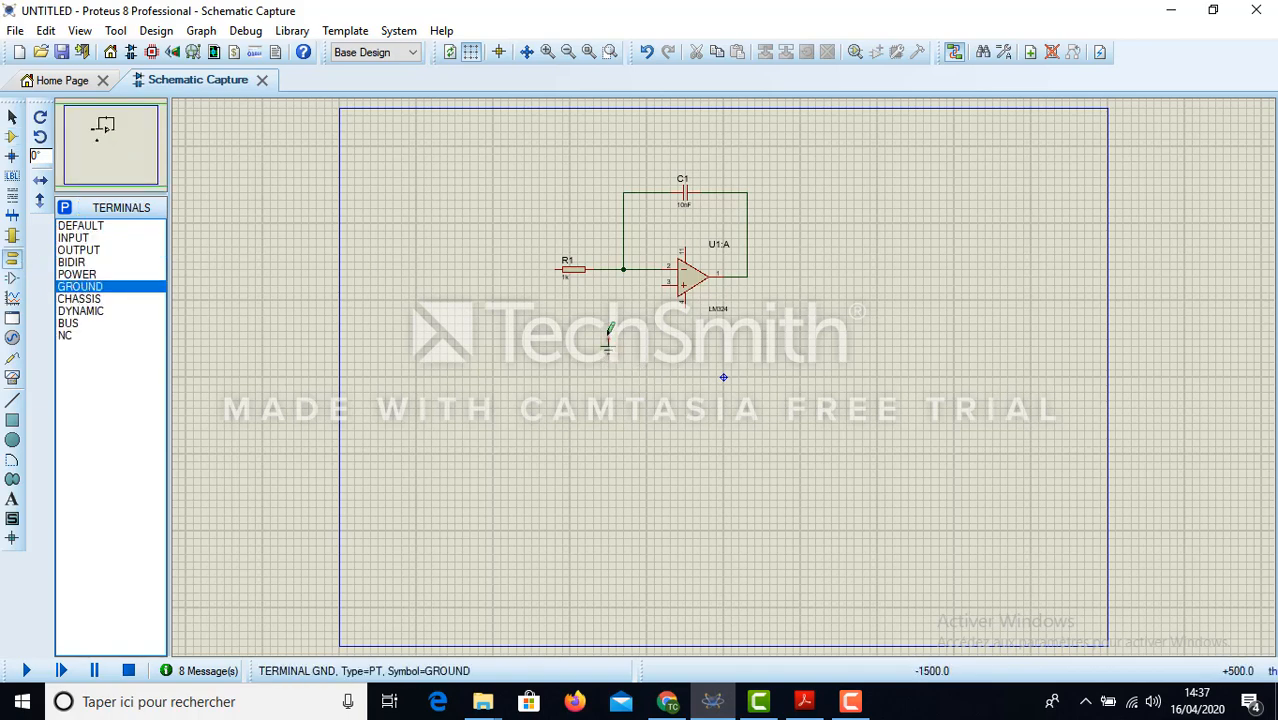
click(608, 340)
click(670, 286)
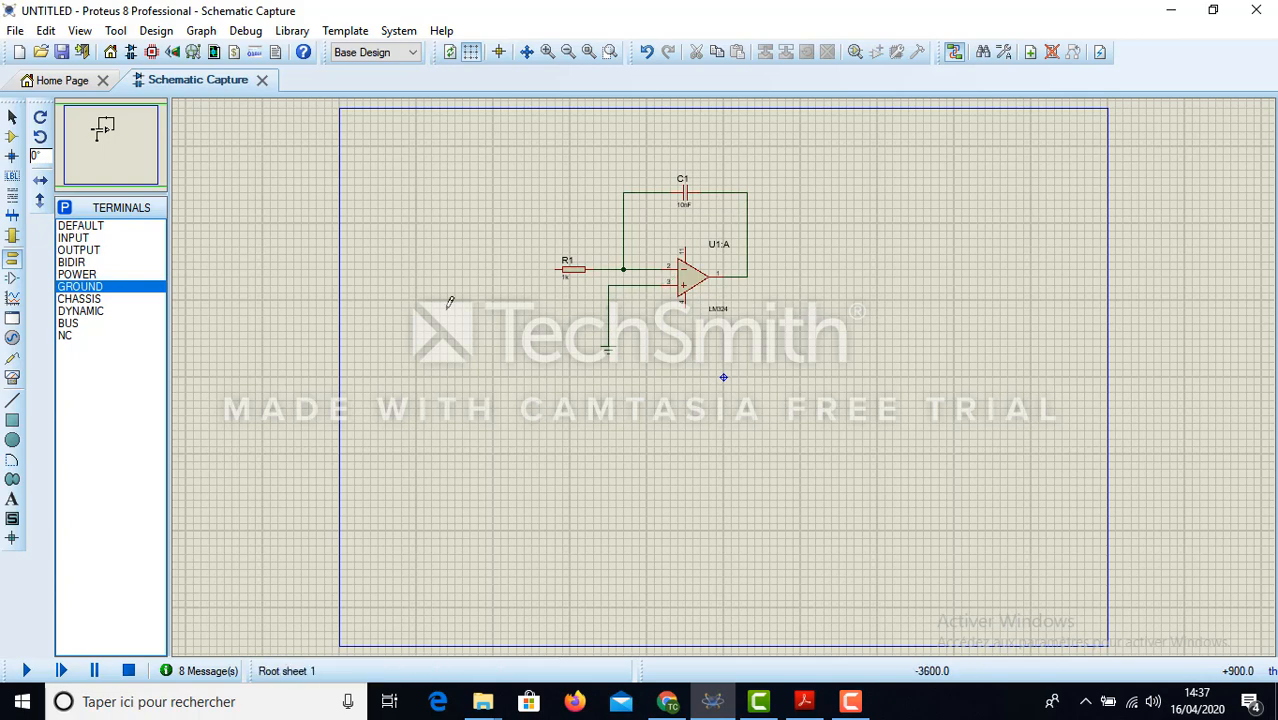
- Place a DCLOCK generator to the left of the 1k resistor and wire it to the resistor's free end
click(12, 340)
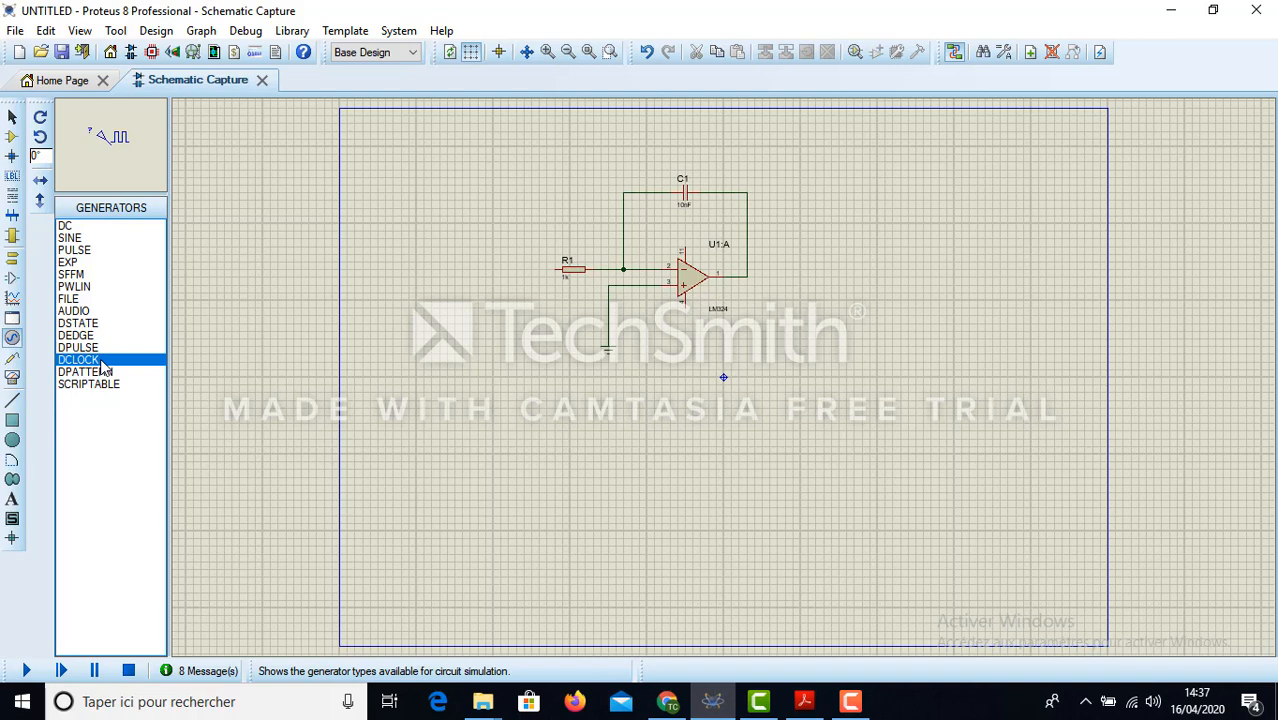
click(478, 255)
click(478, 264)
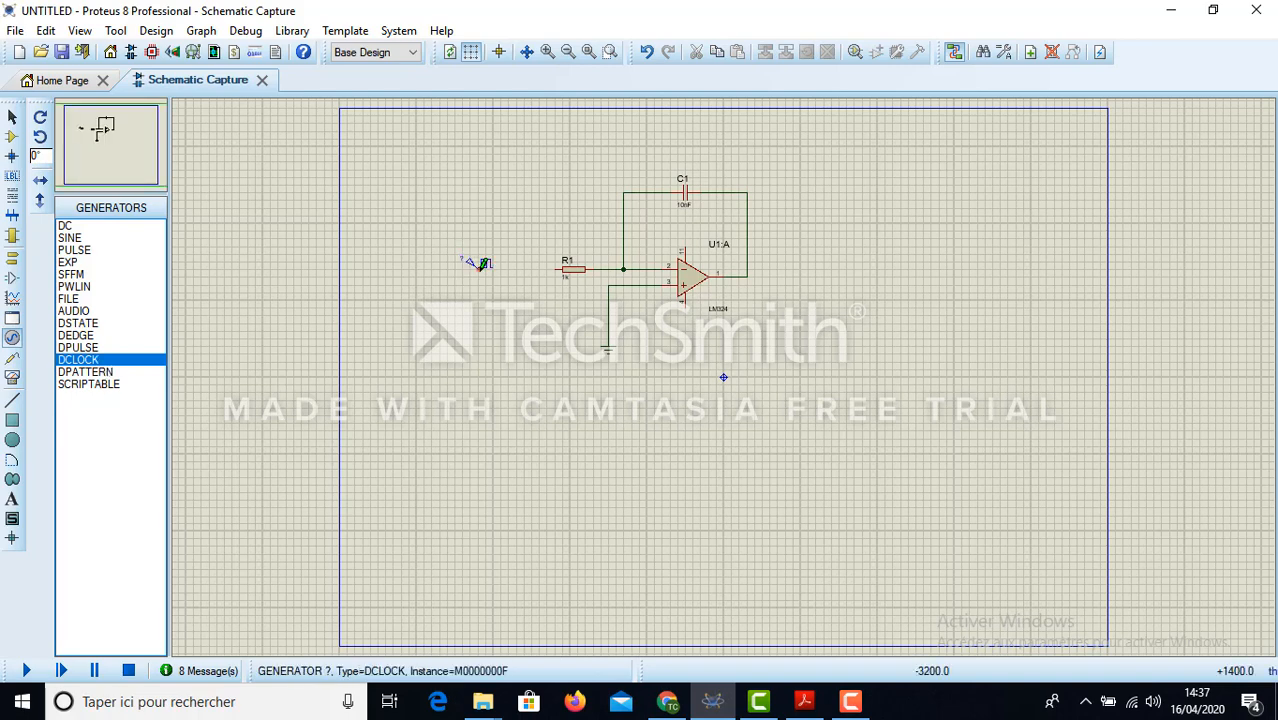
click(482, 266)
click(556, 266)
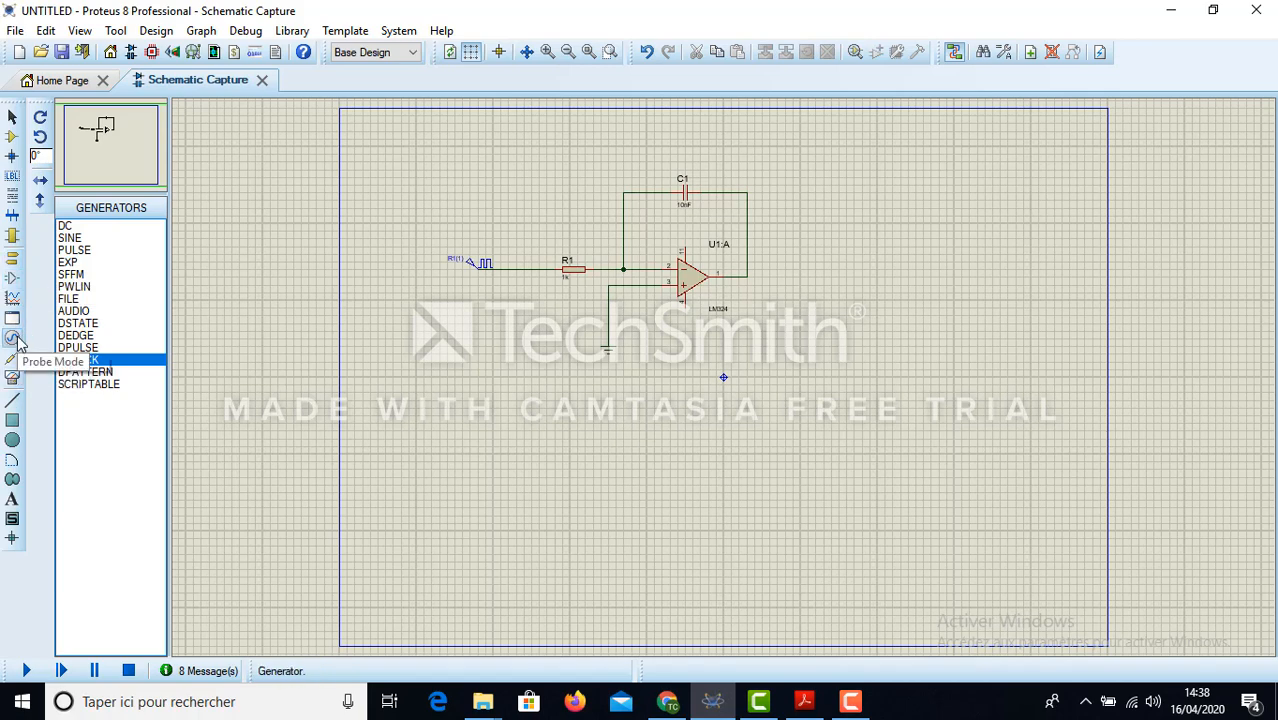
- Place an OSCILLOSCOPE instrument above and to the right of the op-amp circuit
click(13, 378)
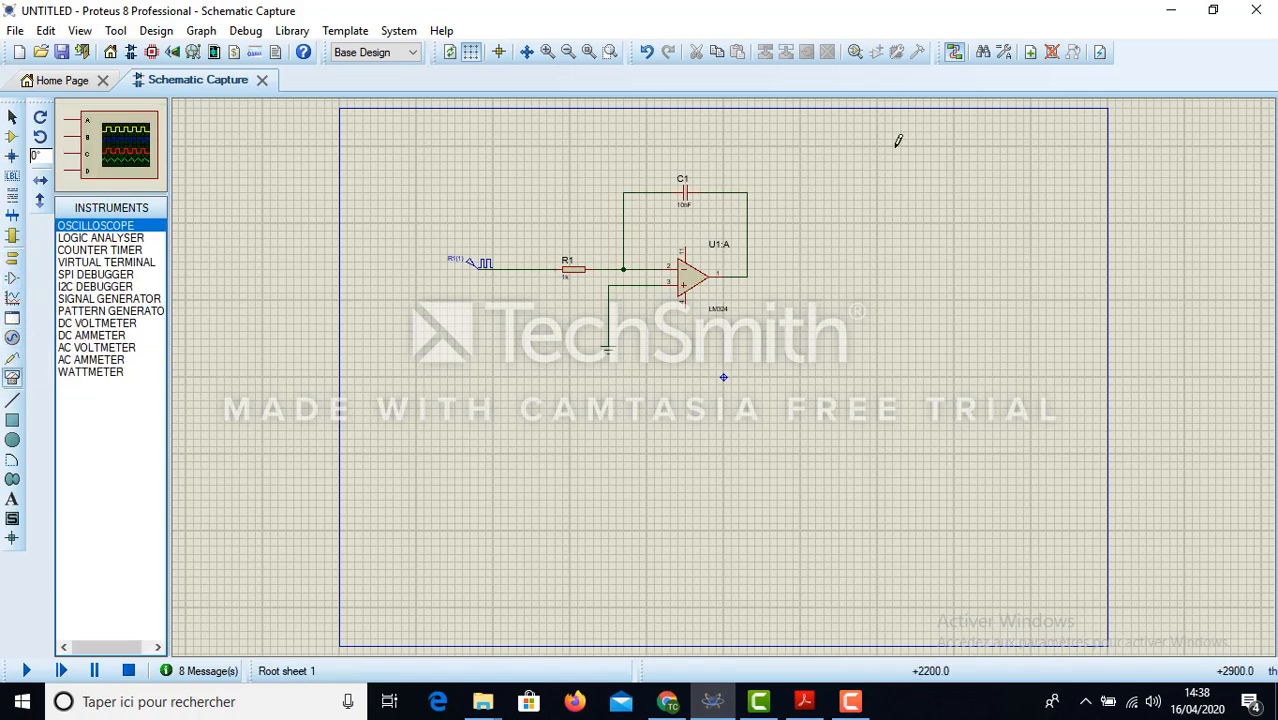
click(898, 138)
click(905, 145)
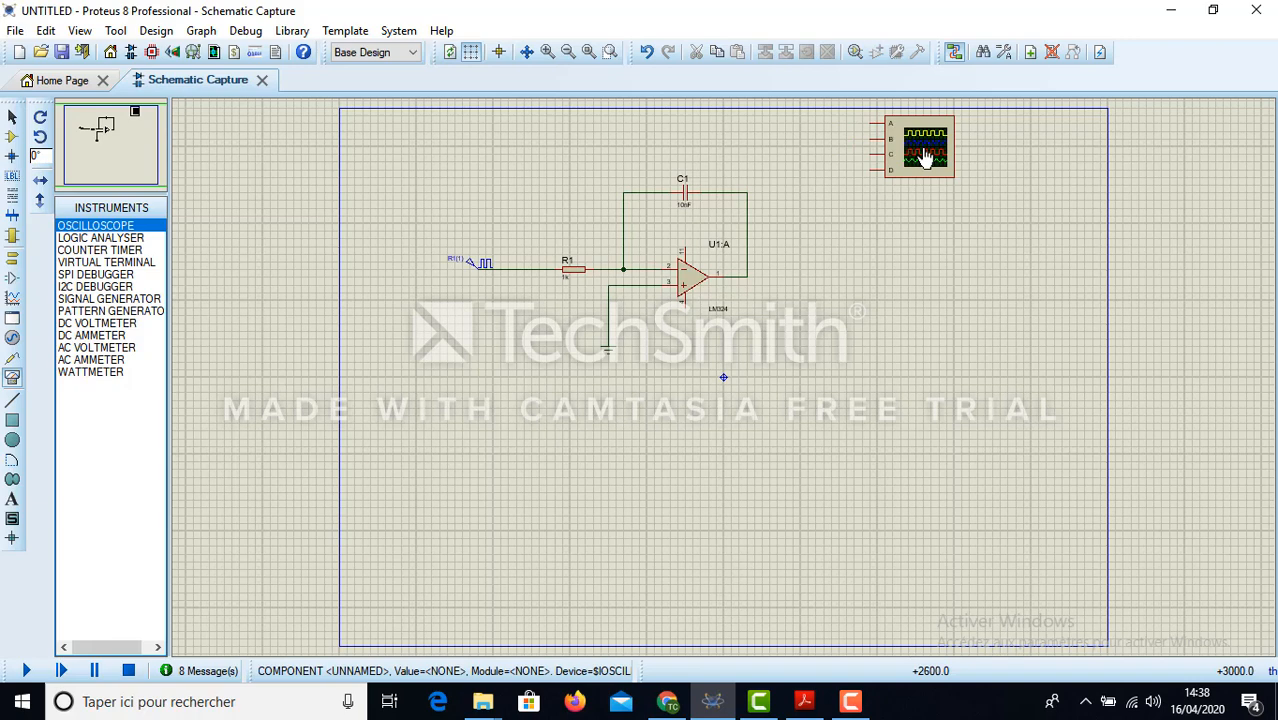
- Wire oscilloscope channel A to the line between generator and resistor, and channel B to the op-amp's output
click(868, 116)
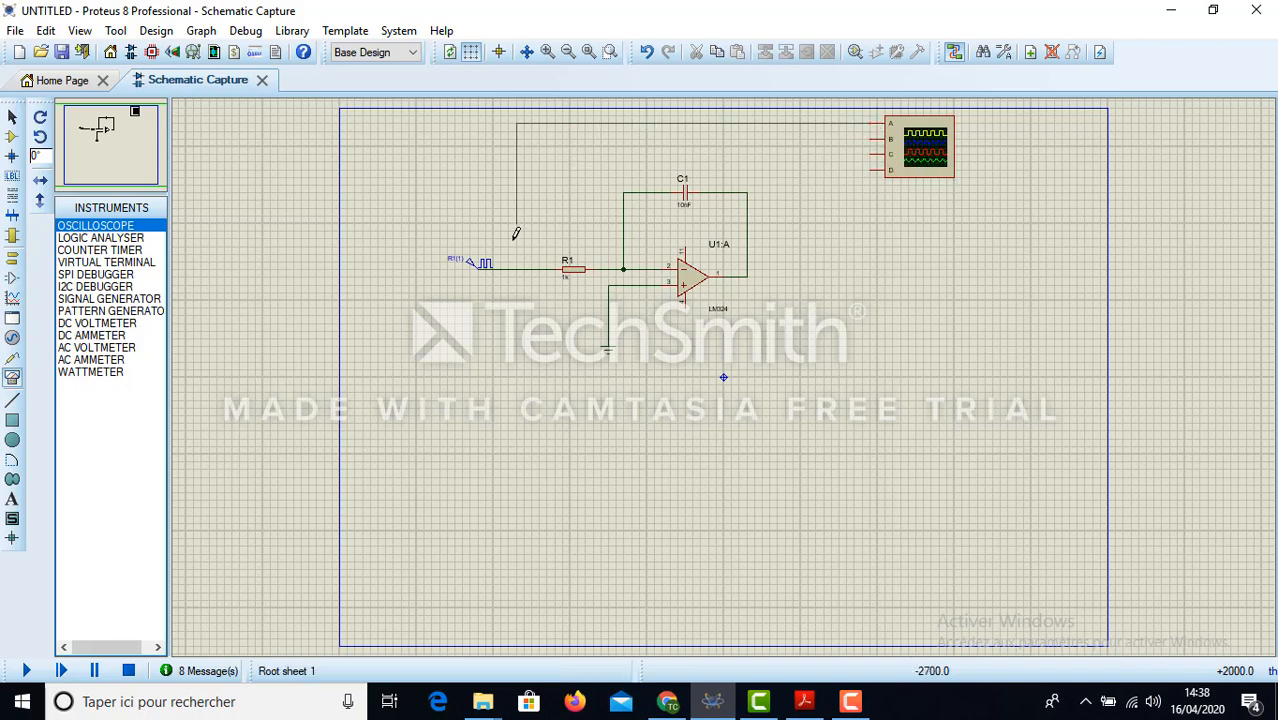
click(516, 265)
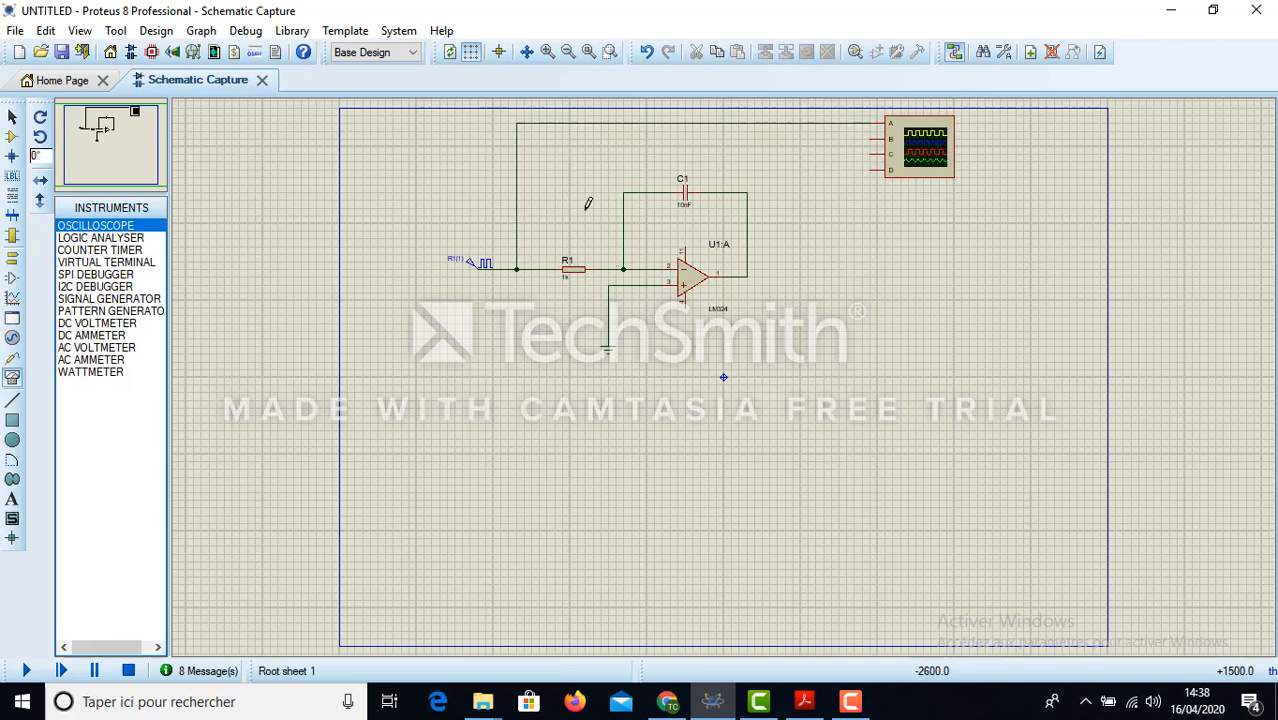
click(870, 138)
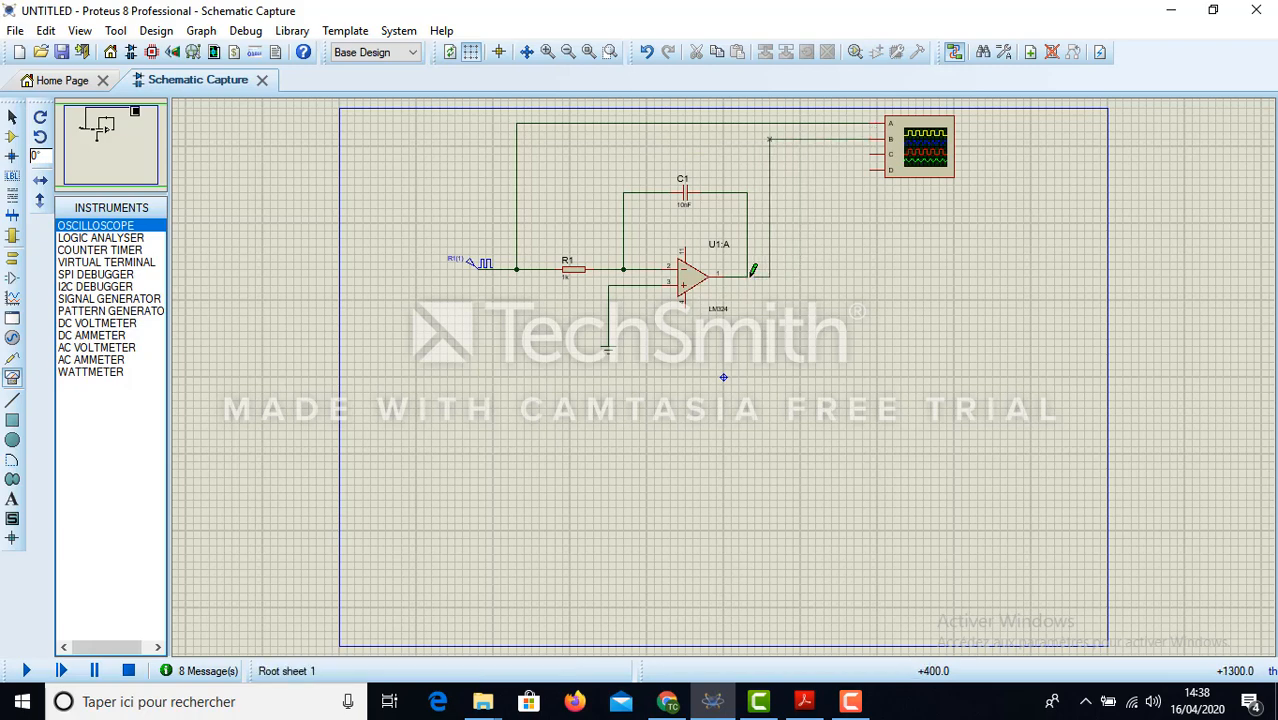
click(752, 276)
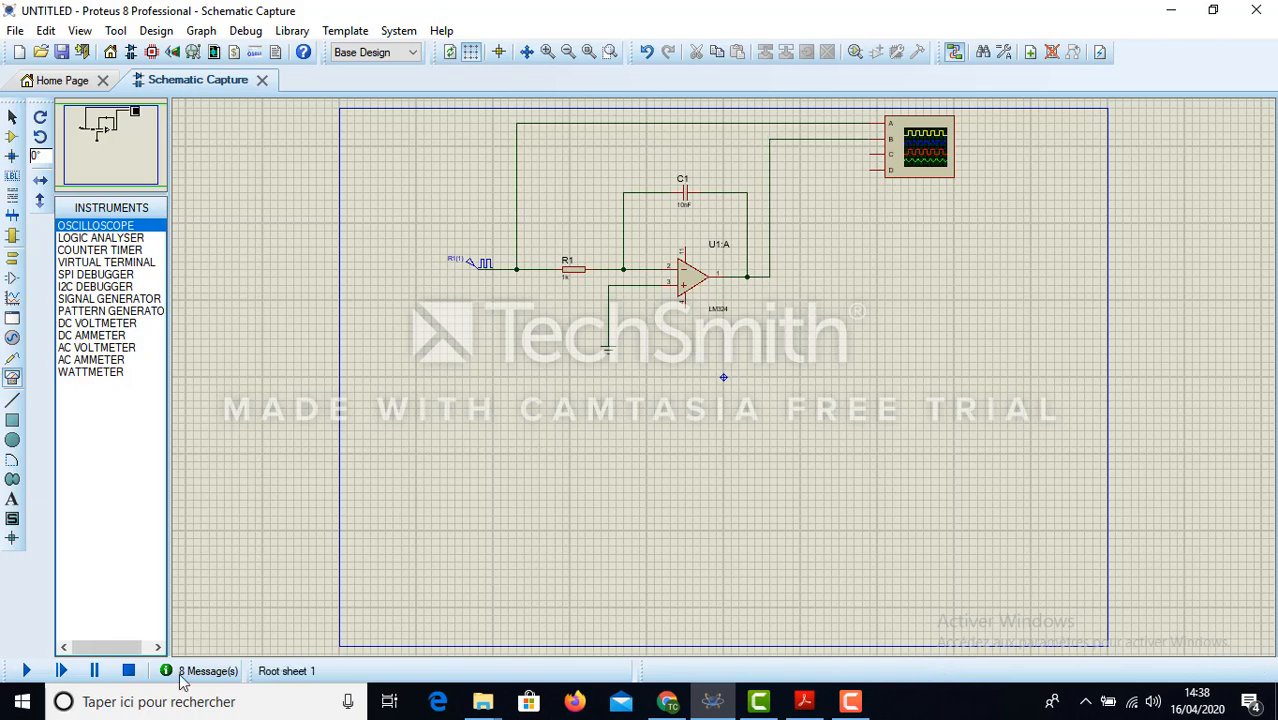
- Run the simulation and move the Digital Oscilloscope window to the right, clear of the instruments list
click(27, 671)
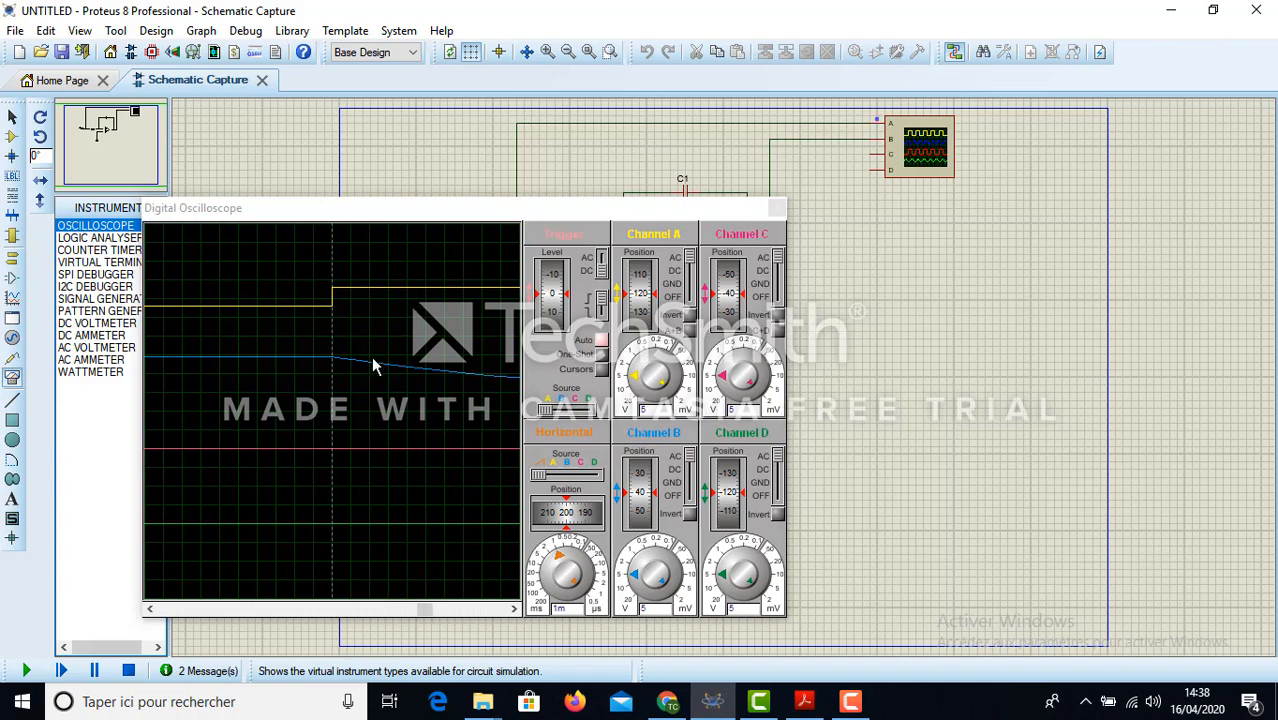
click(549, 213)
drag(549, 217, 748, 216)
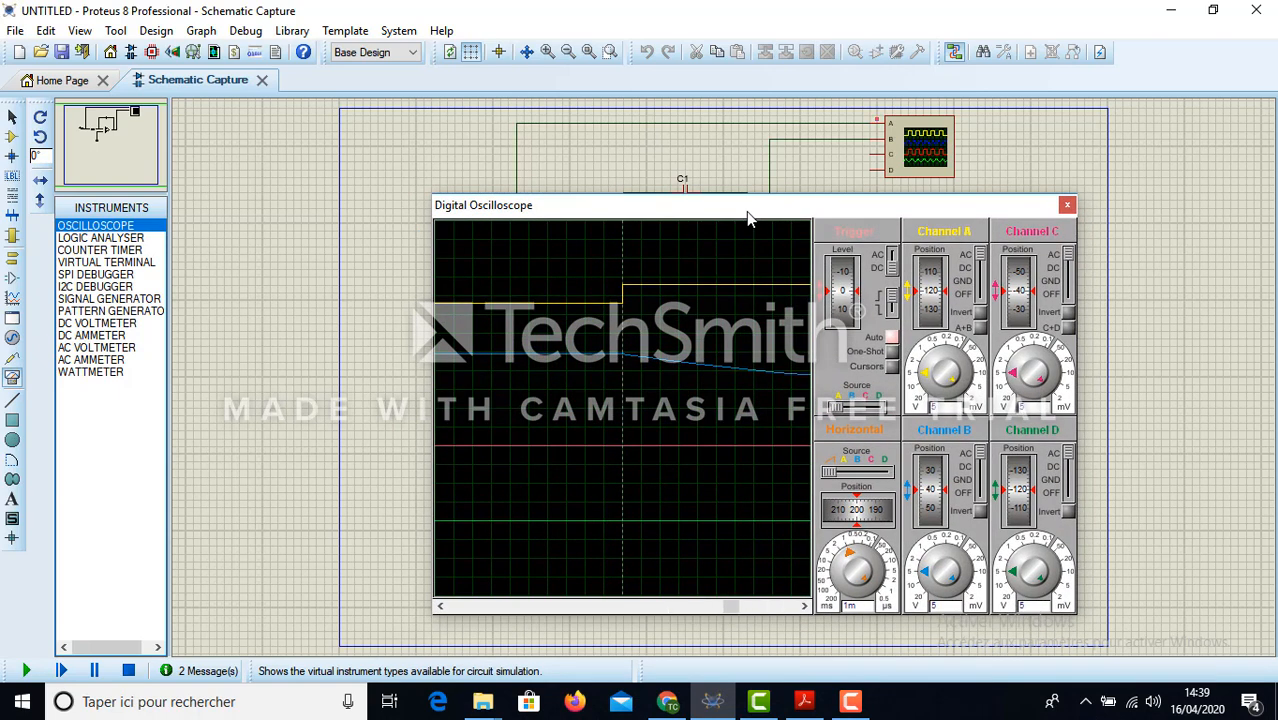